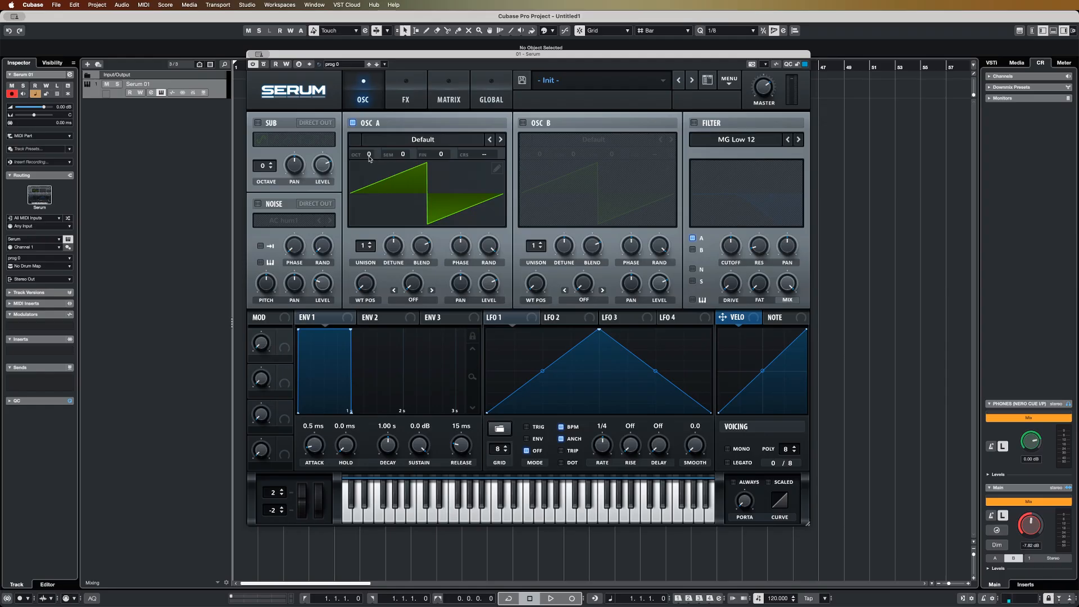
Set oscillator A to octave -2, load the analog Basic Shapes wavetable, and move its wavetable position to the saw shape
scroll(369, 156, "down", 1)
left_click(427, 139)
mouse_move(427, 152)
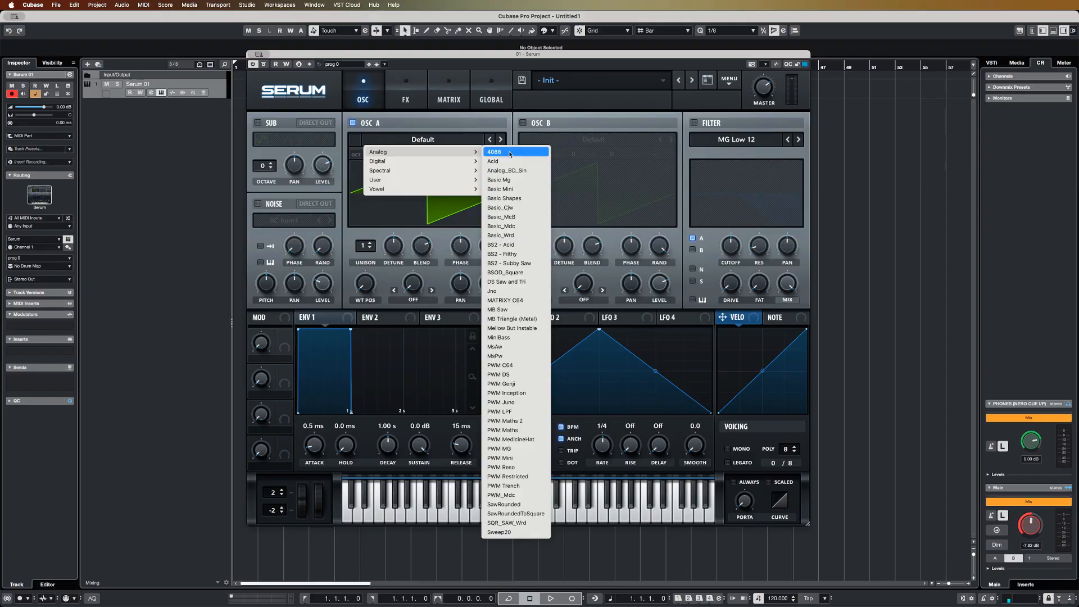
left_click(504, 199)
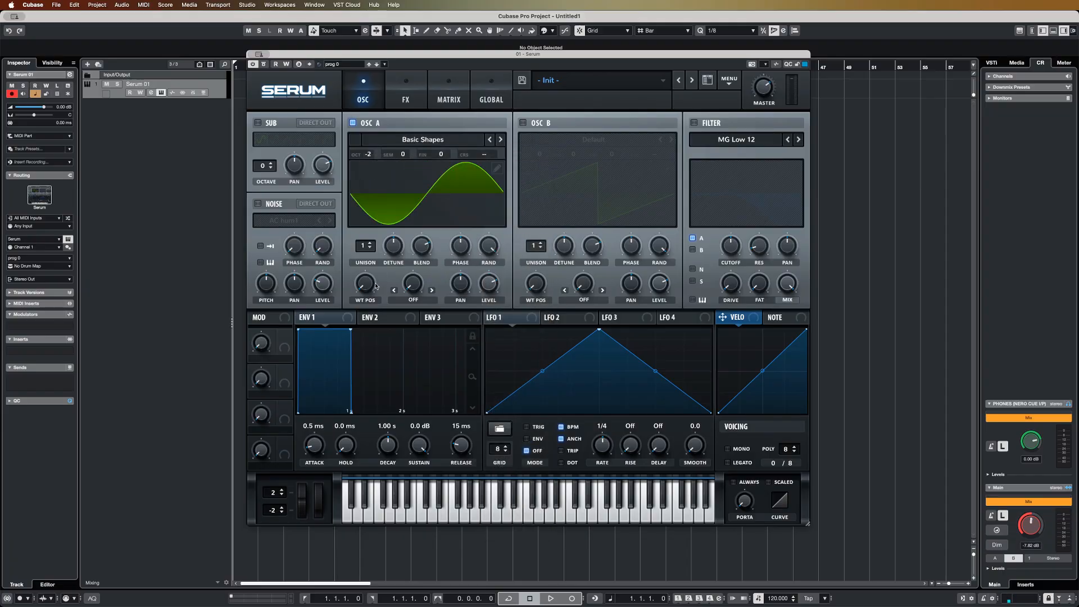
left_click_drag(373, 283, 376, 277)
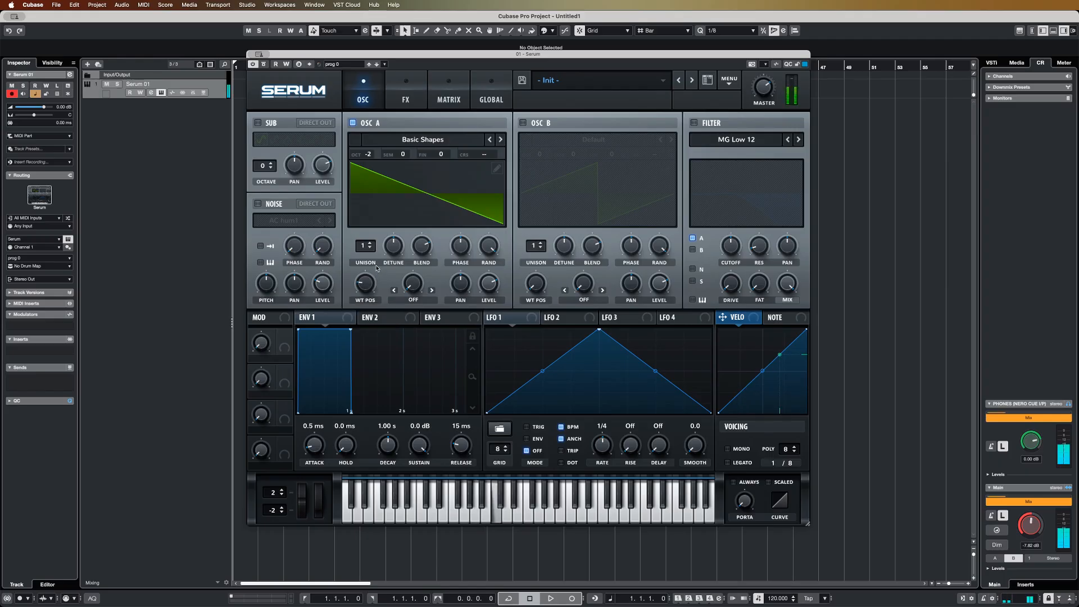
Give oscillator A 2 unison voices with reduced detune and apply a slight Bend +/- warp
left_click(371, 245)
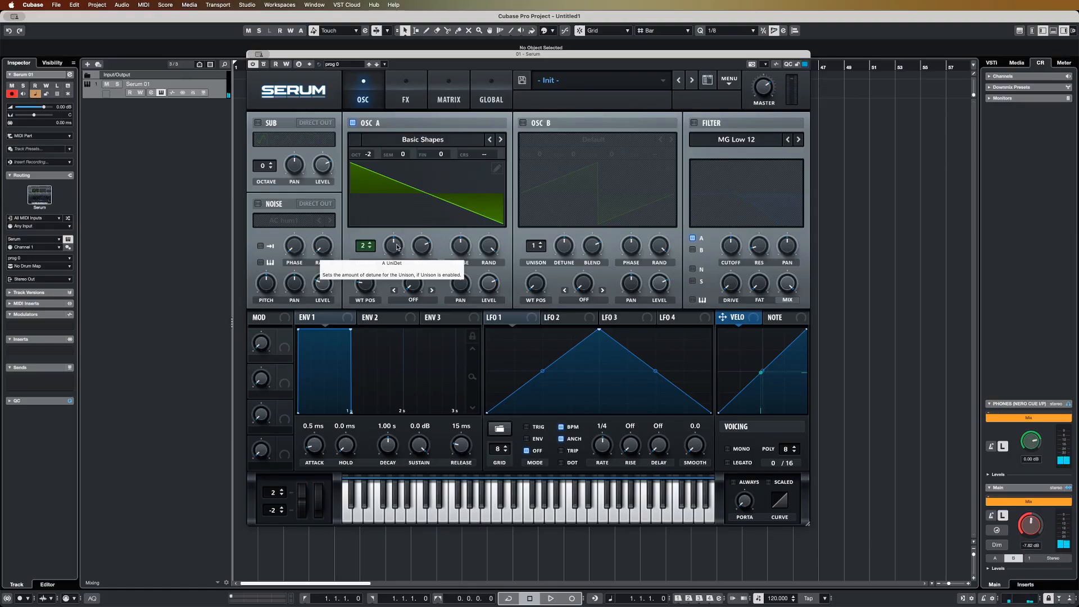
left_click_drag(397, 246, 401, 276)
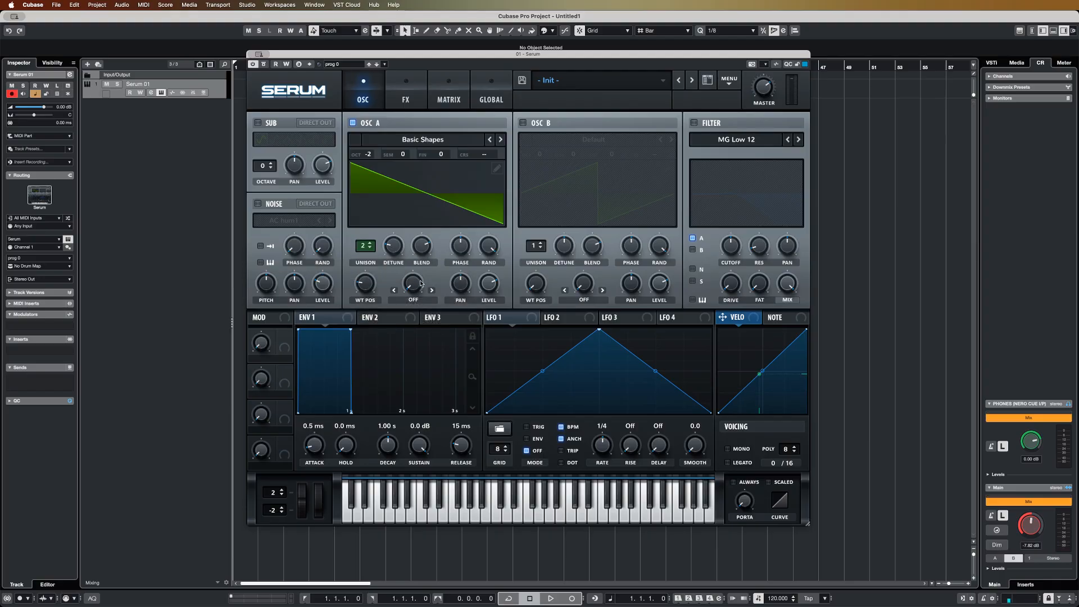
left_click(415, 300)
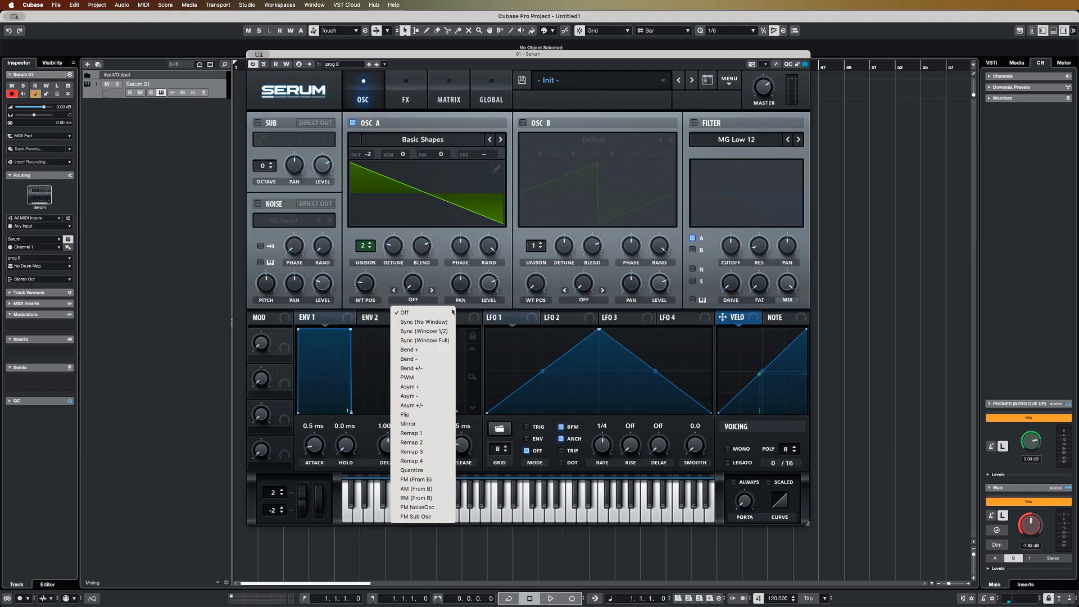
left_click(430, 367)
left_click_drag(418, 291, 424, 258)
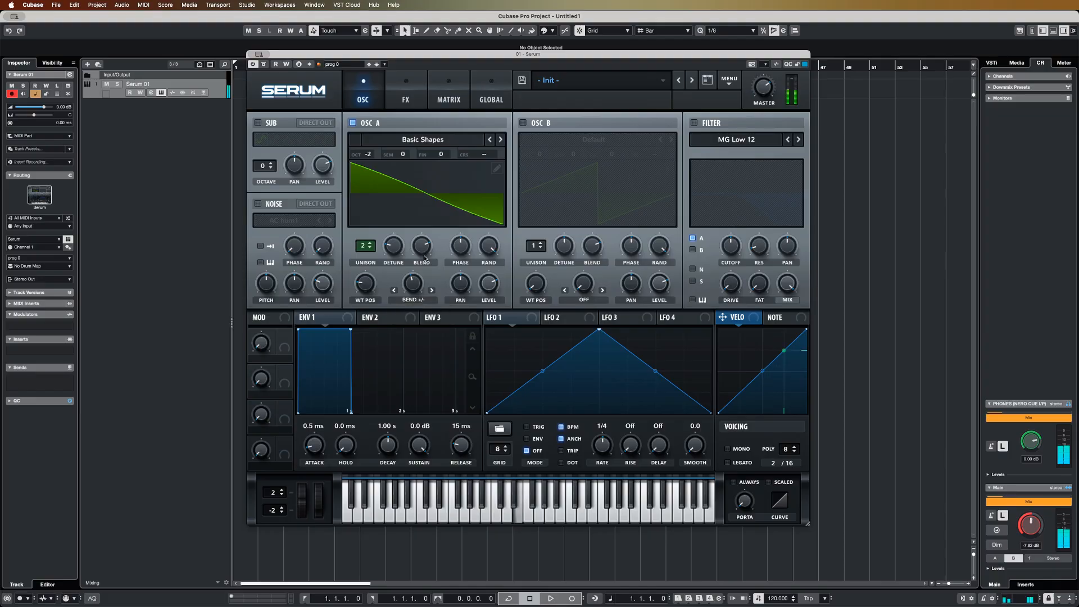
left_click_drag(417, 284, 418, 286)
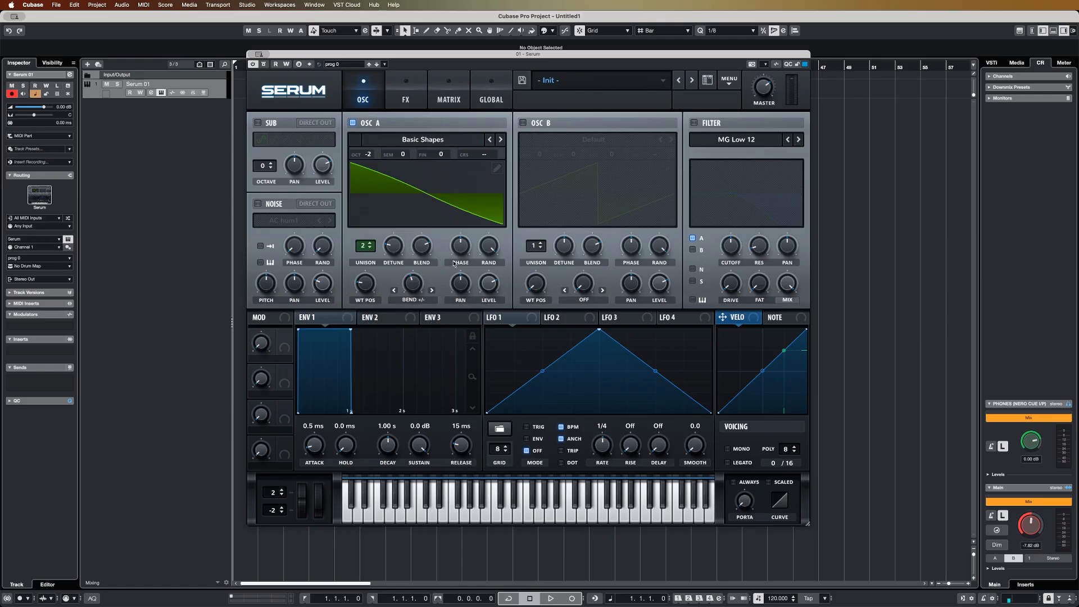
Enable oscillator B at octave -1 with 2 unison voices and reduced detune
left_click(523, 123)
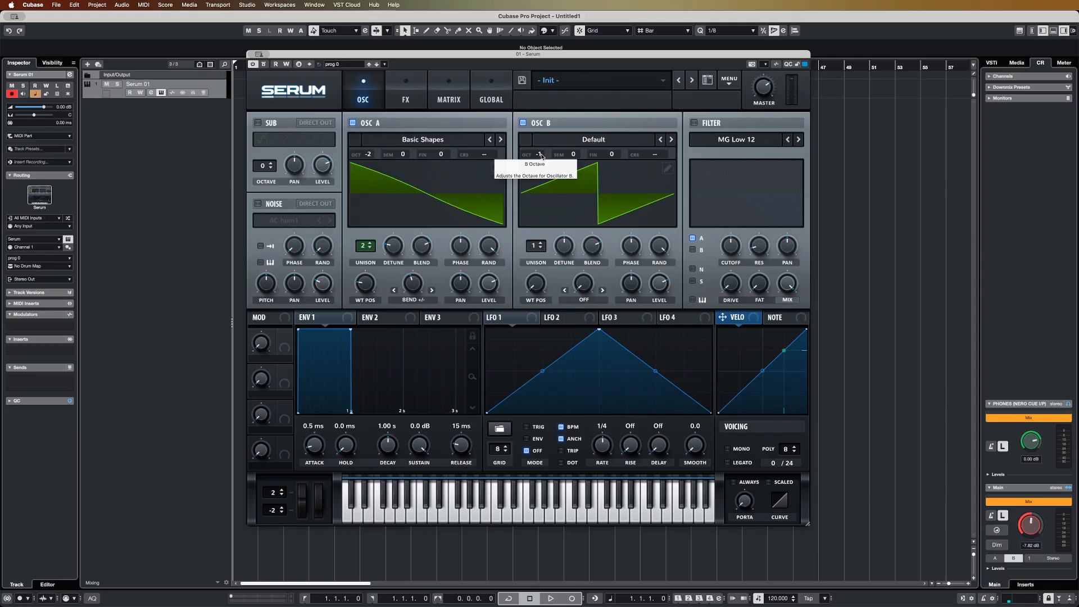
left_click(541, 244)
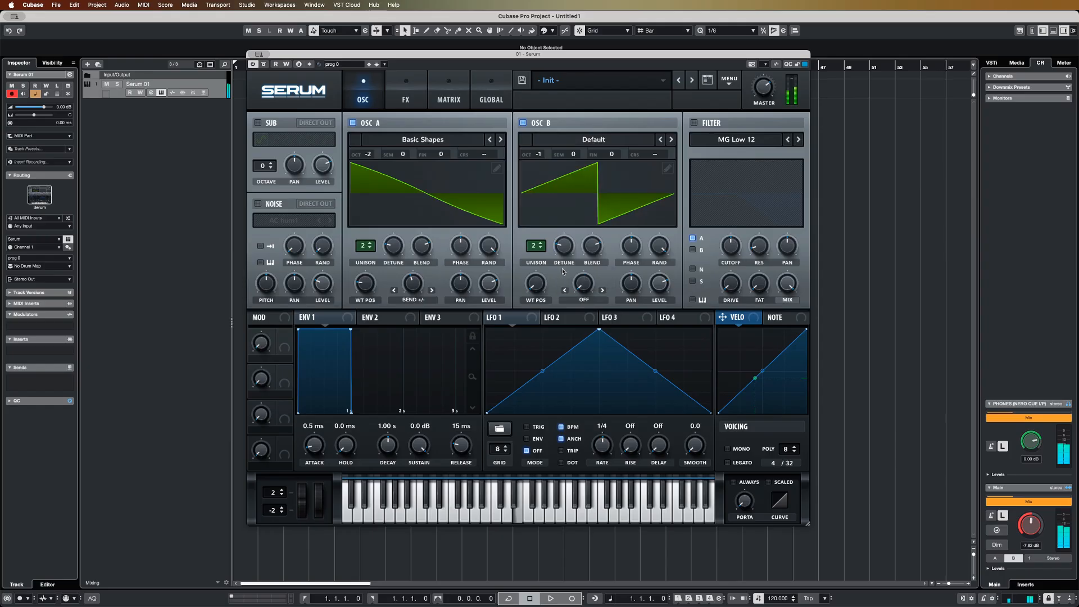
Load the analog Basic Mg wavetable in oscillator B, move its position to a square-like shape, and apply a slight Bend +/- warp
left_click(598, 141)
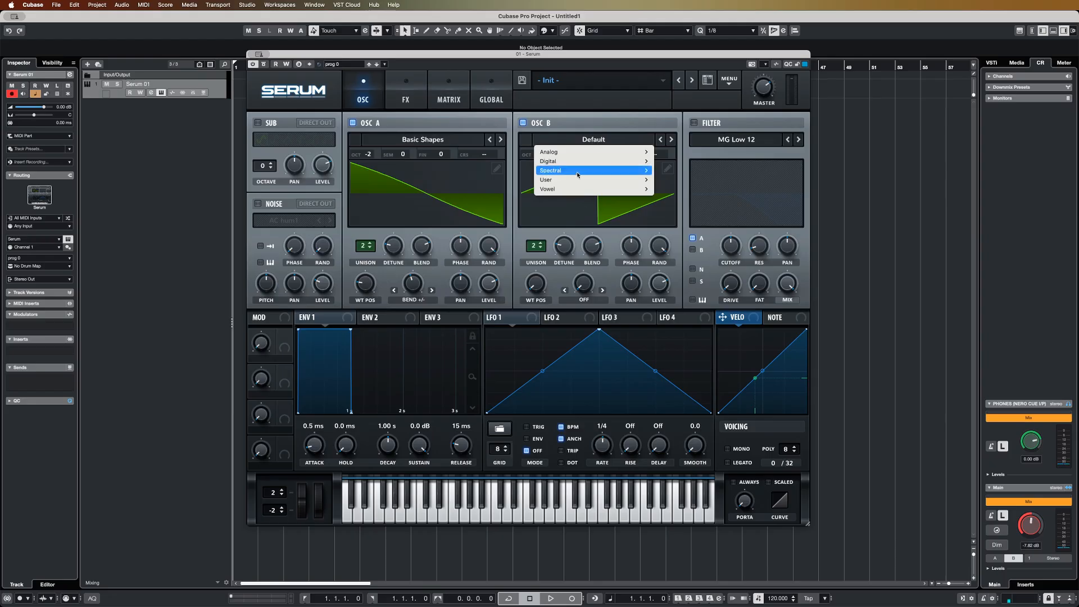
mouse_move(601, 156)
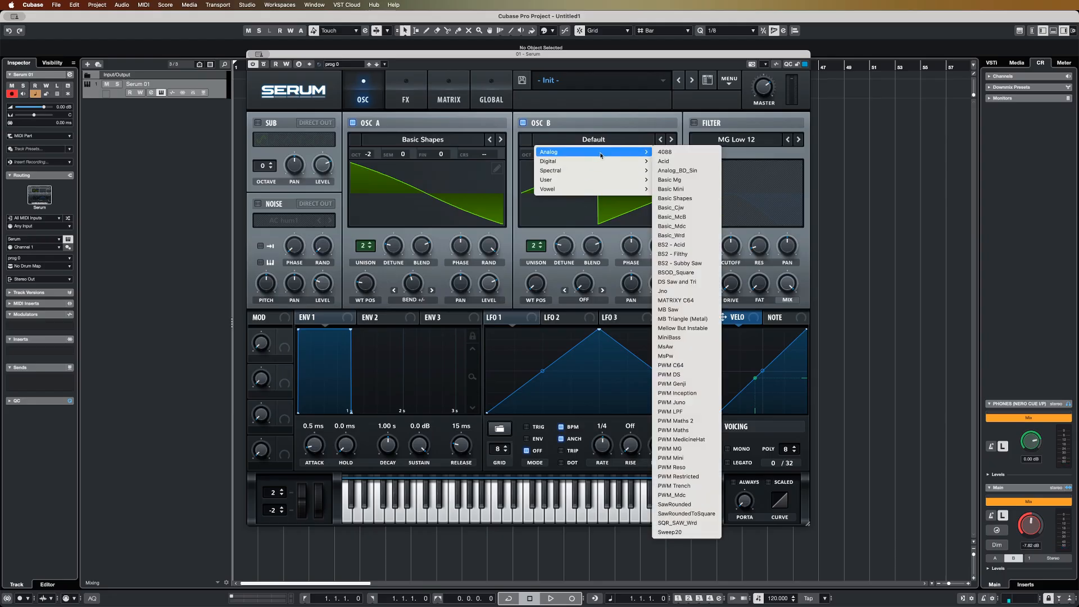
left_click(674, 180)
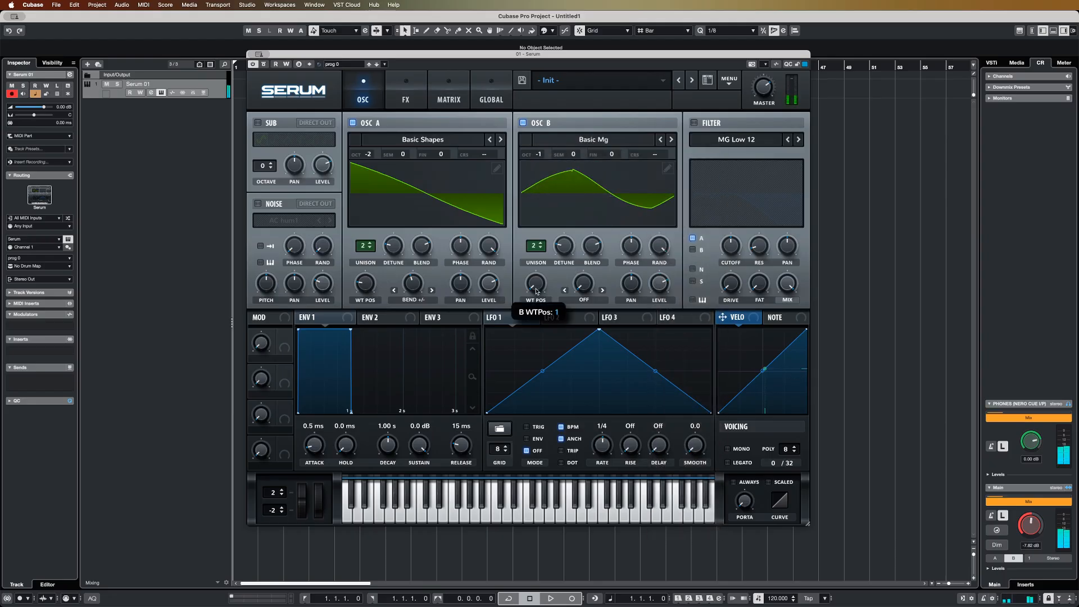
left_click_drag(539, 290, 548, 250)
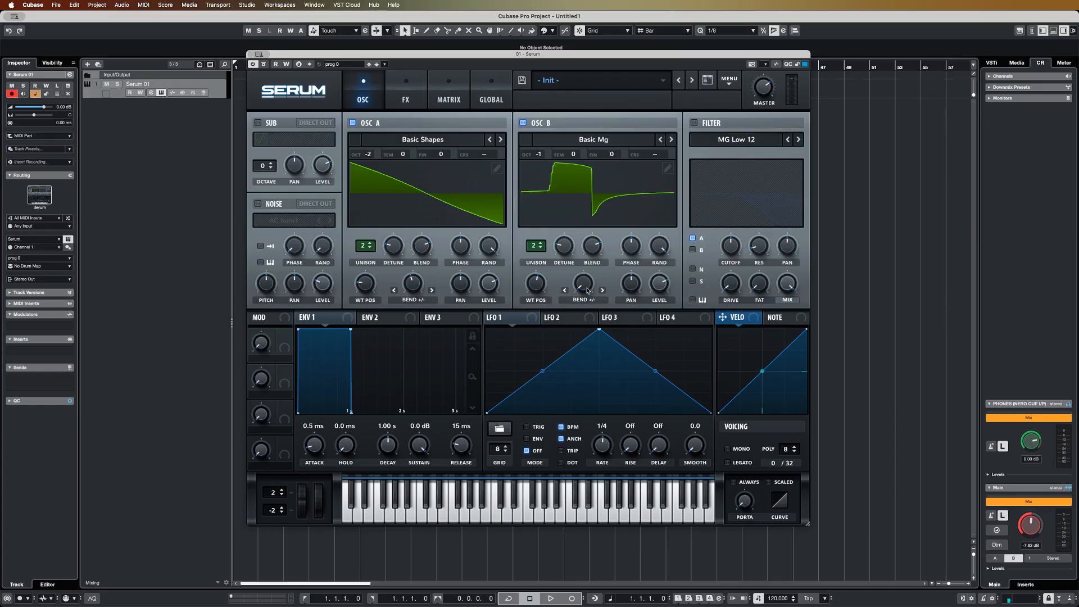
mouse_move(585, 284)
left_mouse_down()
mouse_move(594, 264)
mouse_move(592, 291)
left_mouse_up()
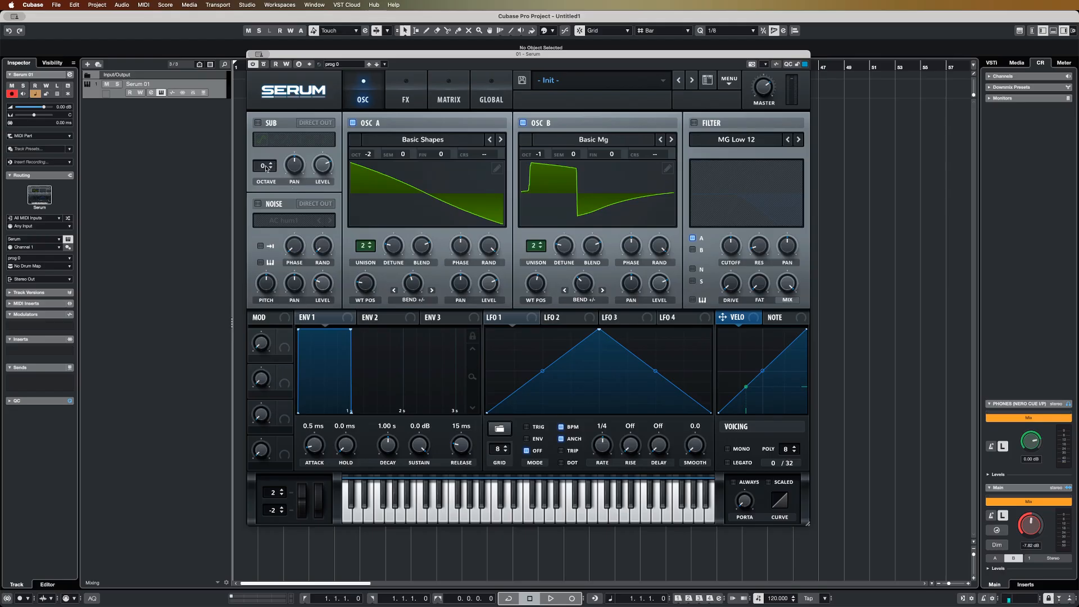
Enable the sub oscillator at octave -2 with the square waveform
left_click(263, 126)
left_click(274, 169)
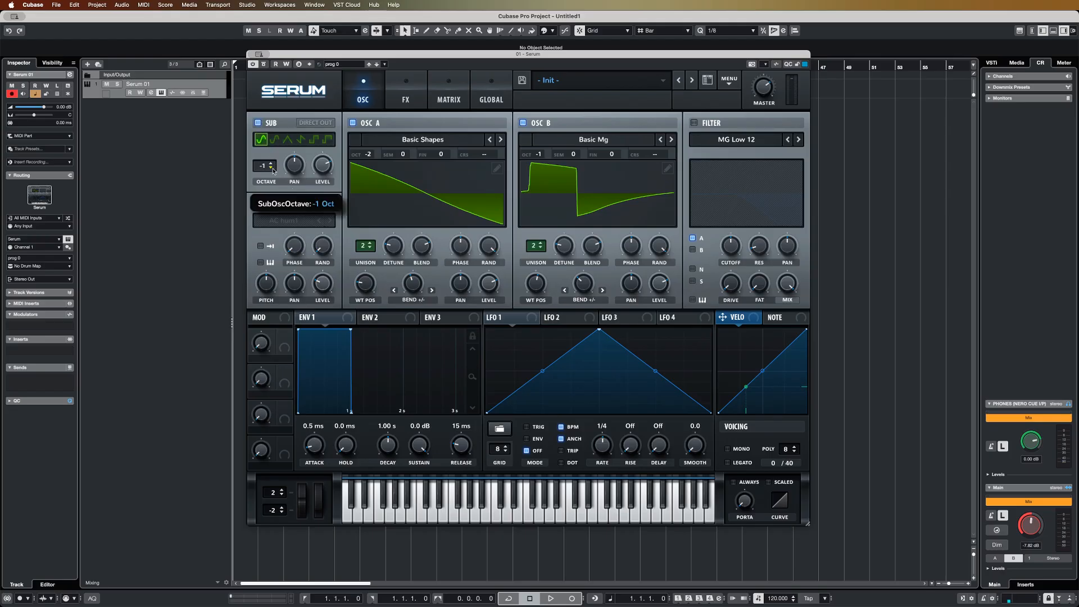
left_click(273, 169)
left_click(315, 141)
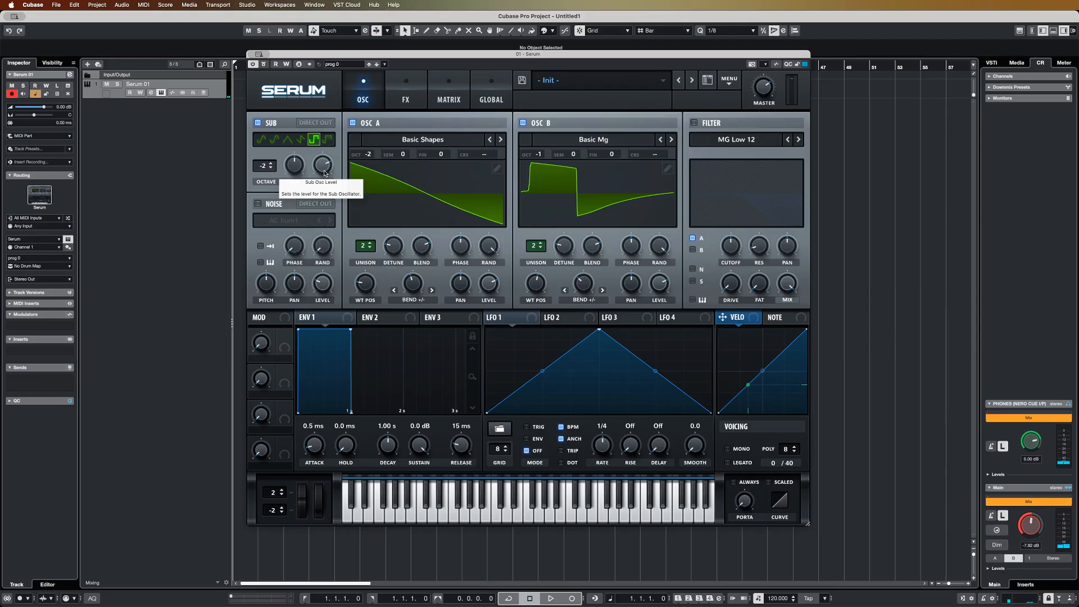
Enable the noise oscillator and load the analog BrightWhite noise
left_click(258, 204)
left_click(284, 220)
mouse_move(297, 234)
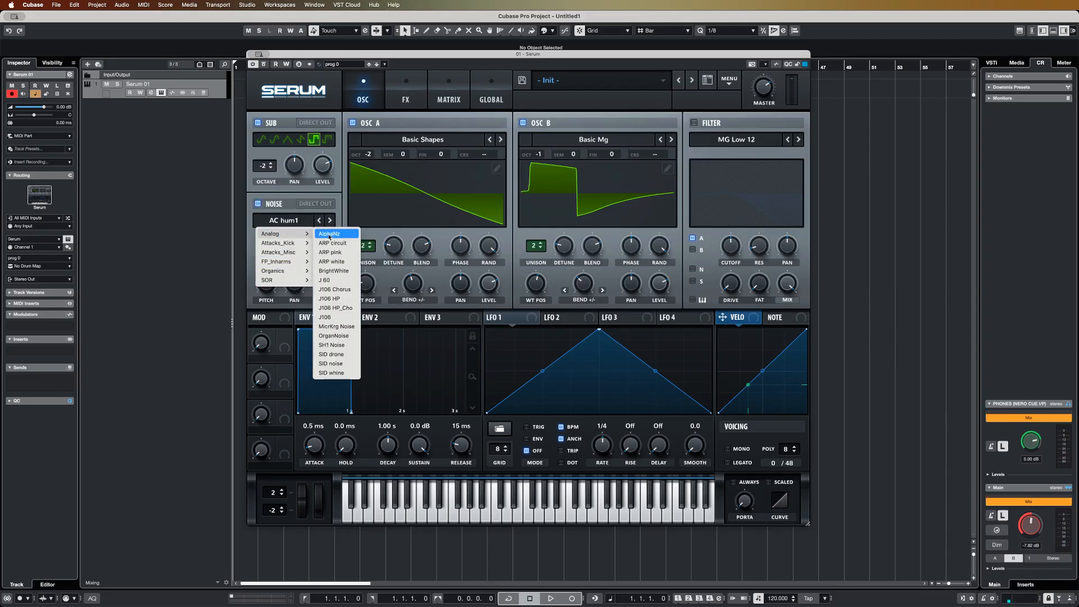
left_click(333, 271)
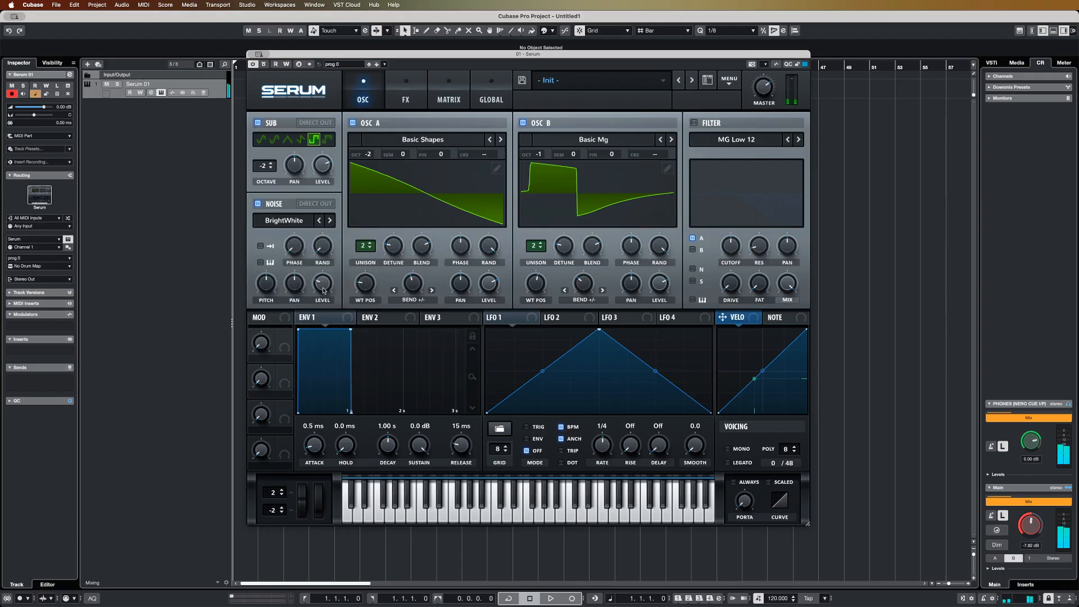
Lower the noise oscillator's level slightly, switching the noise off and on to compare, and leave it enabled
left_click(259, 203)
left_click(259, 203)
left_click_drag(319, 282, 319, 292)
left_click(259, 204)
left_click(258, 204)
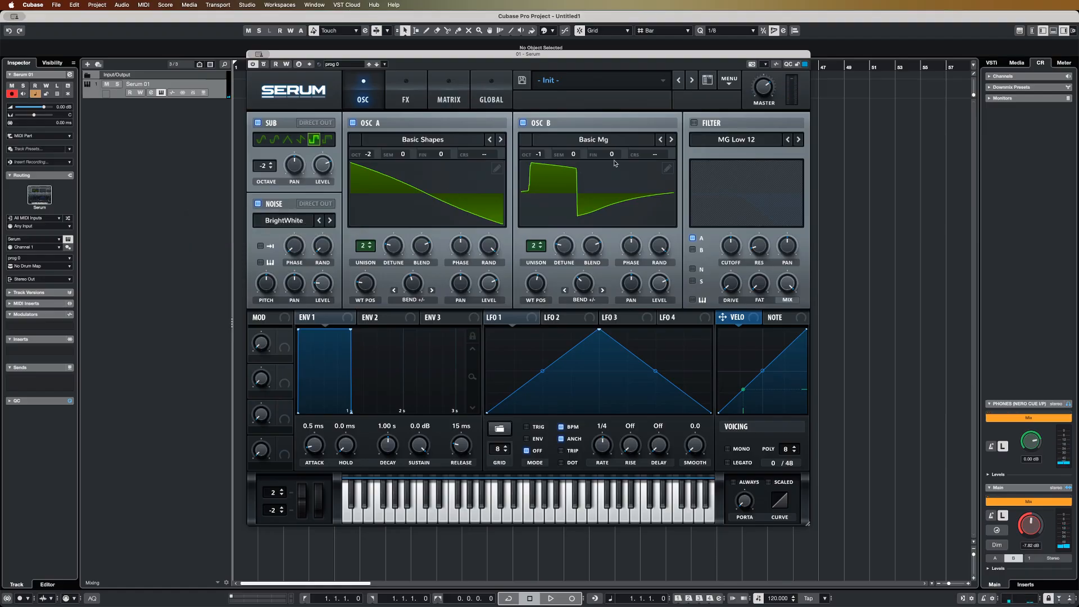
Enable the filter, route oscillators A and B, noise and sub through it, and set its type to MG Low 24
left_click(694, 122)
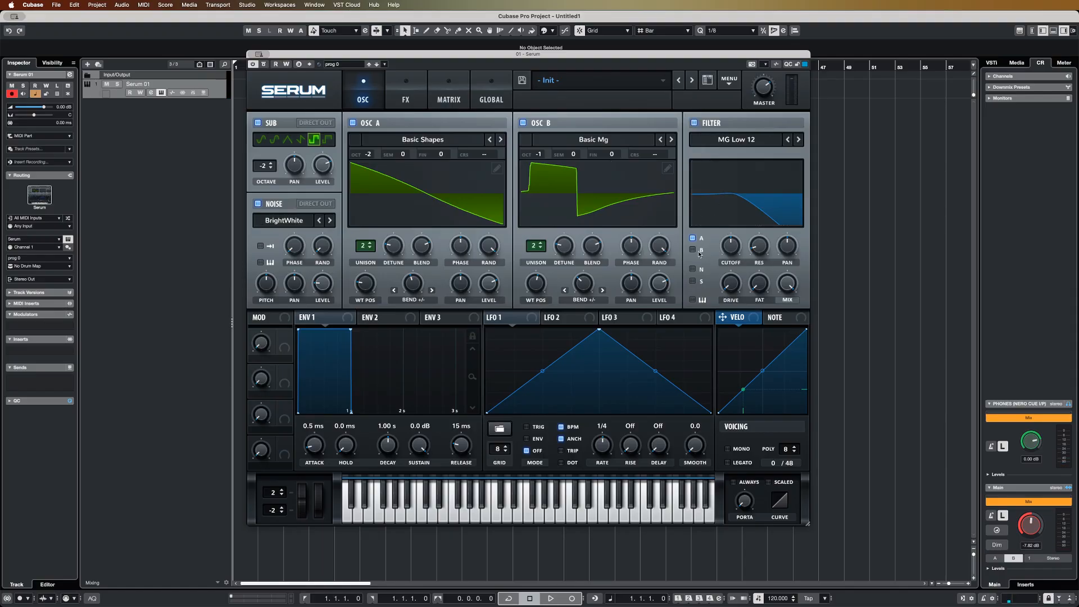
left_click(694, 281)
left_click(736, 140)
left_click(801, 181)
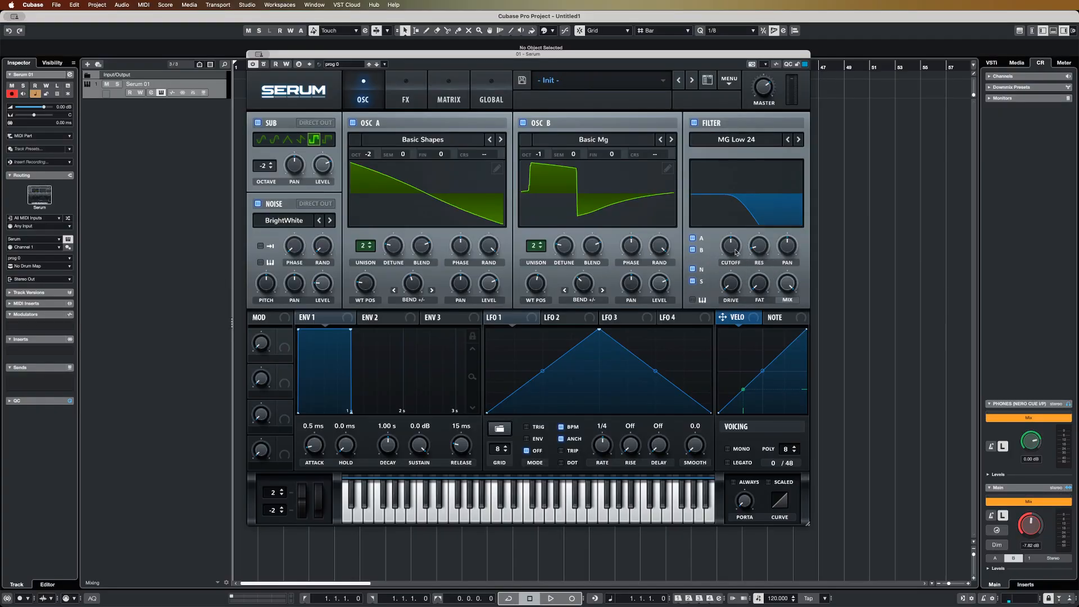
Raise the filter's resonance, drive and fat moderately, and turn its cutoff down low
left_click_drag(736, 253, 727, 280)
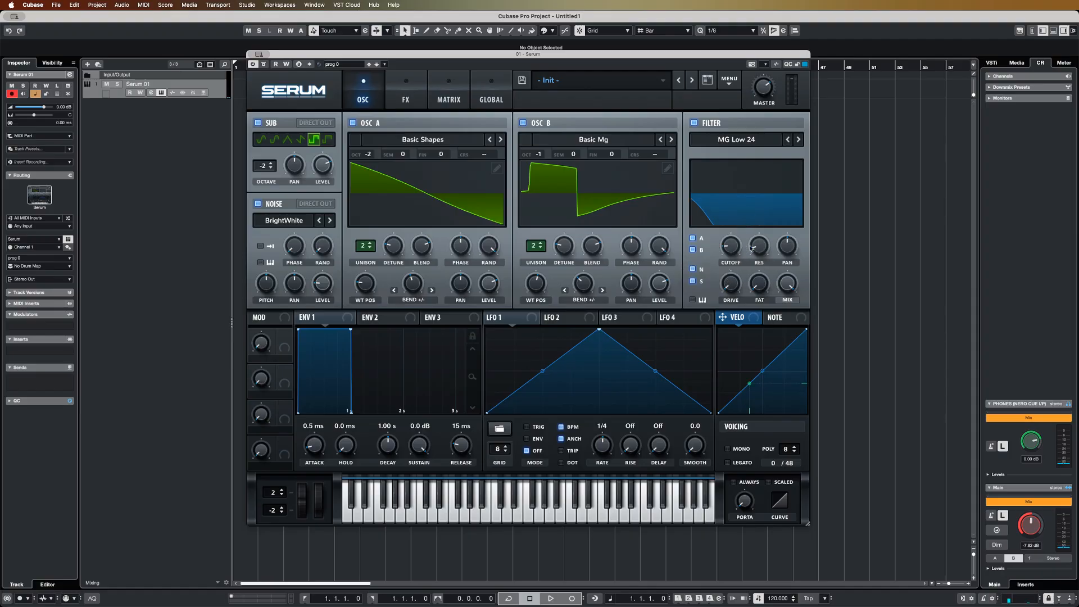
mouse_move(733, 250)
left_mouse_down()
mouse_move(736, 224)
mouse_move(767, 229)
mouse_move(738, 252)
left_mouse_up()
mouse_move(733, 292)
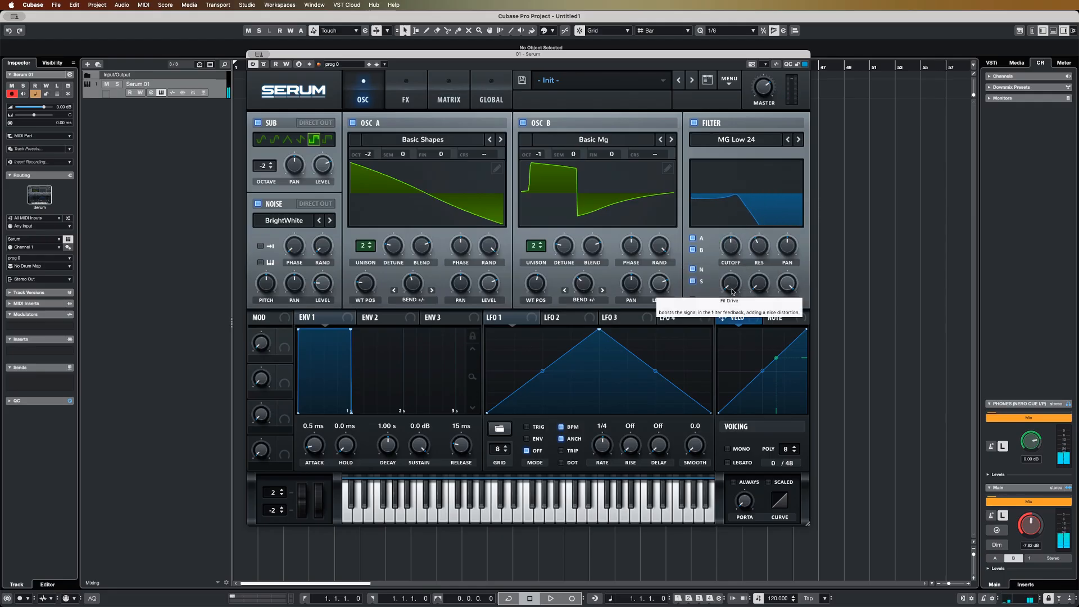
left_click_drag(734, 292, 735, 237)
left_click_drag(755, 285, 757, 264)
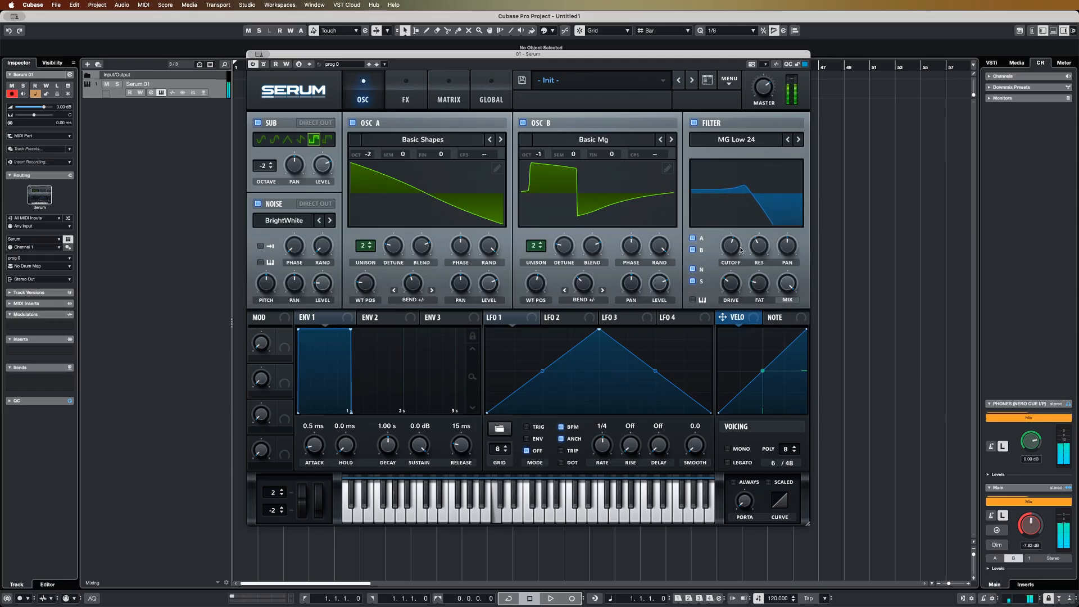
left_click_drag(735, 239, 728, 283)
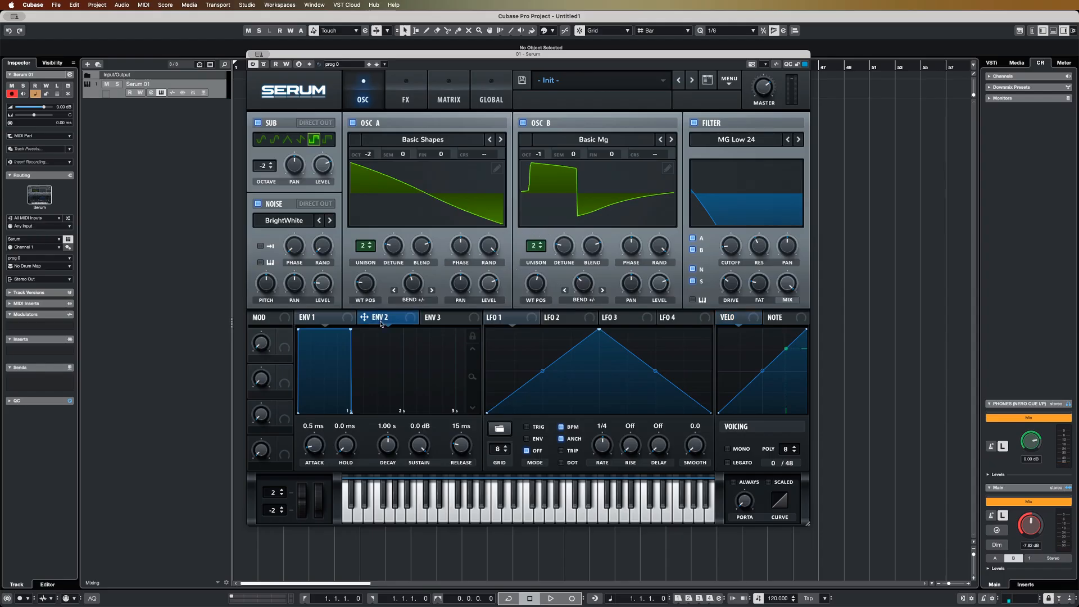
Assign Env 2 to the filter cutoff and set its decay to 1.15 s, sustain to 20.84% and release to 1.17 s
left_click_drag(376, 325, 720, 237)
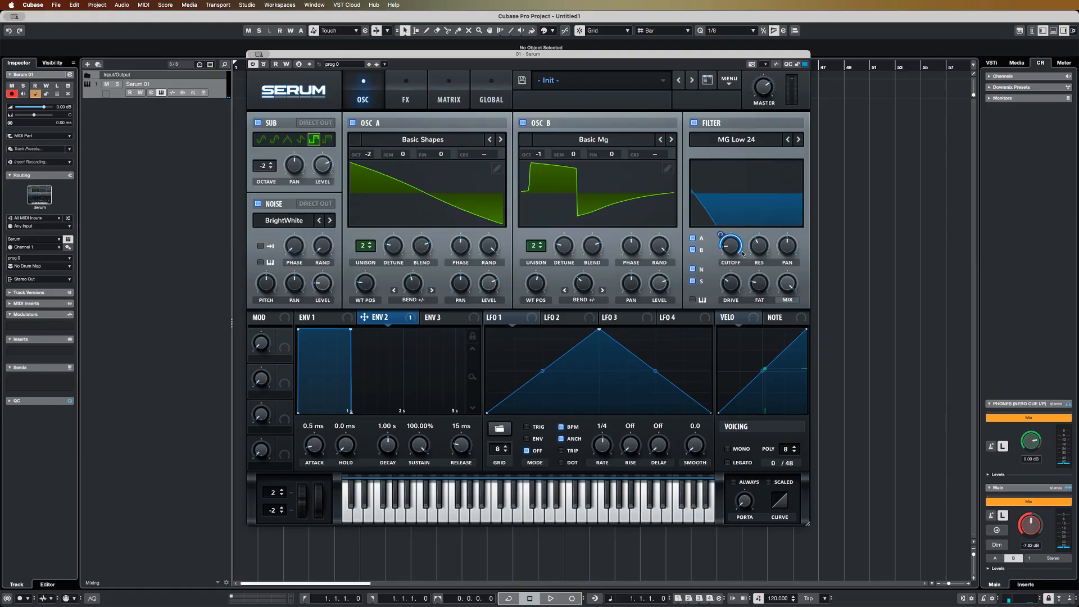
left_click_drag(719, 234, 718, 243)
left_click_drag(390, 451, 409, 508)
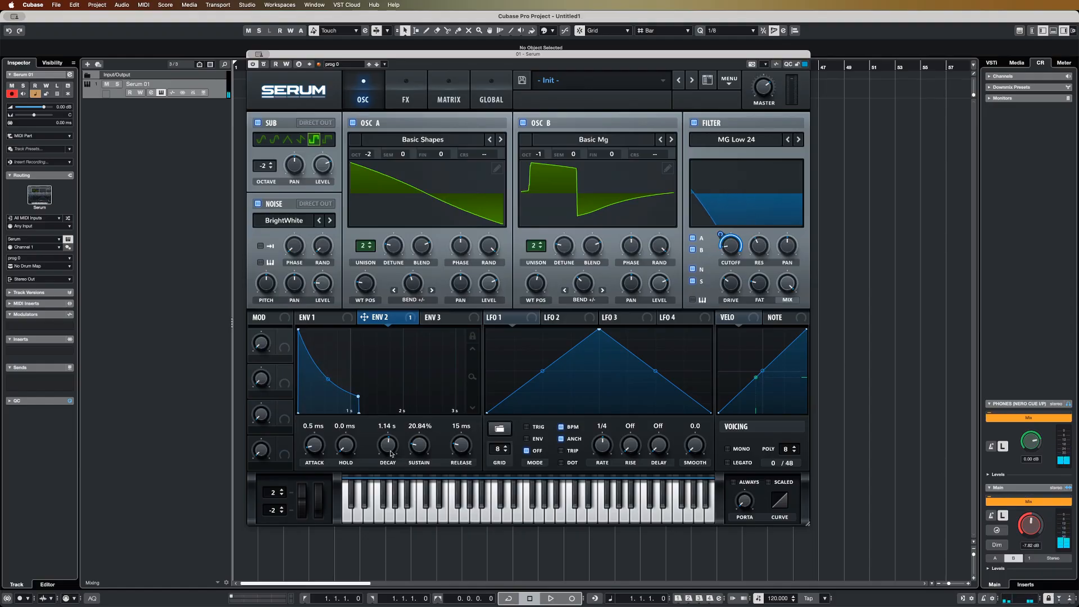
left_click_drag(391, 453, 392, 454)
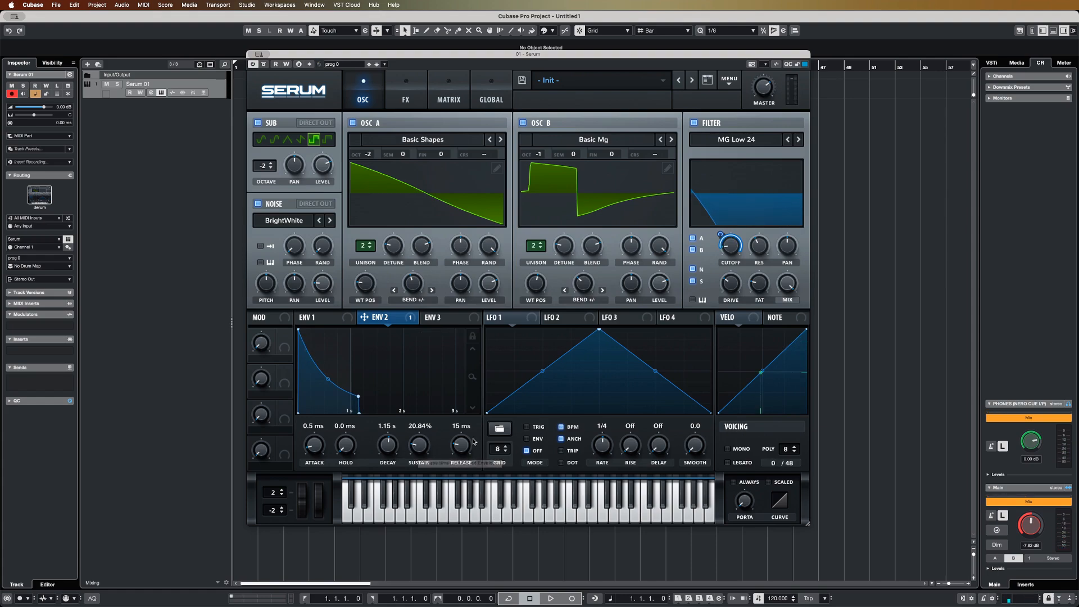
left_click_drag(472, 440, 468, 428)
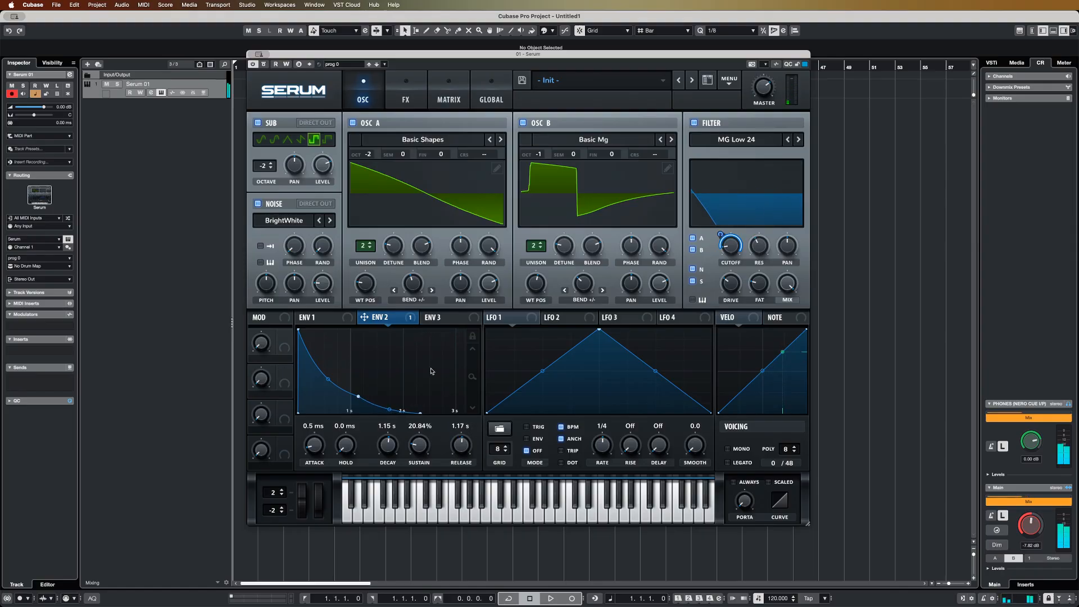
Set Env 1's attack to 0.0 ms, sustain to -6.9 dB and release to 161 ms
left_click(314, 318)
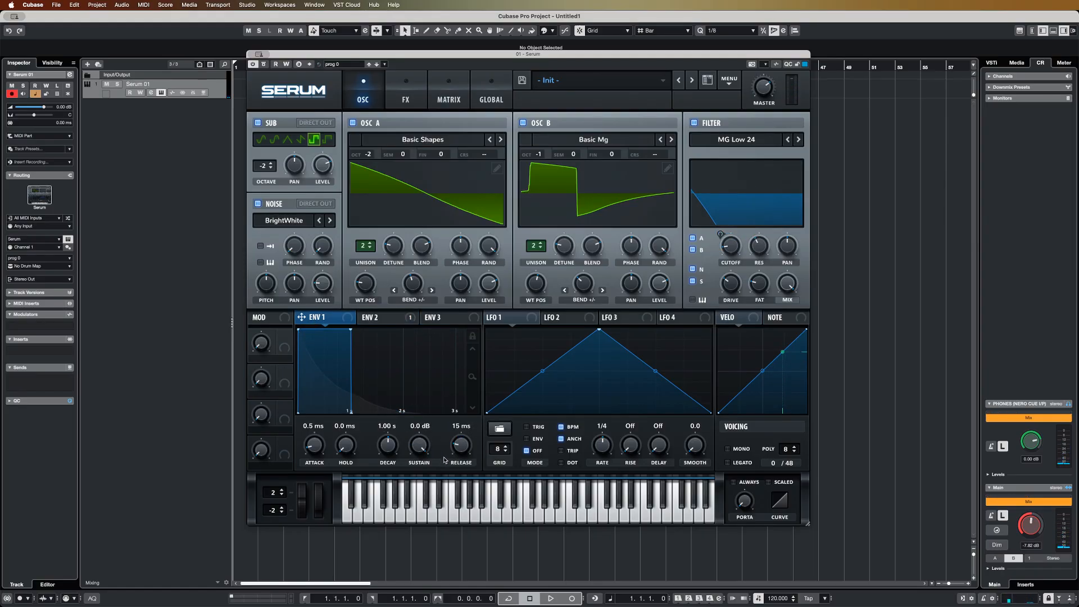
left_click_drag(465, 448, 468, 443)
left_click_drag(315, 448, 330, 464)
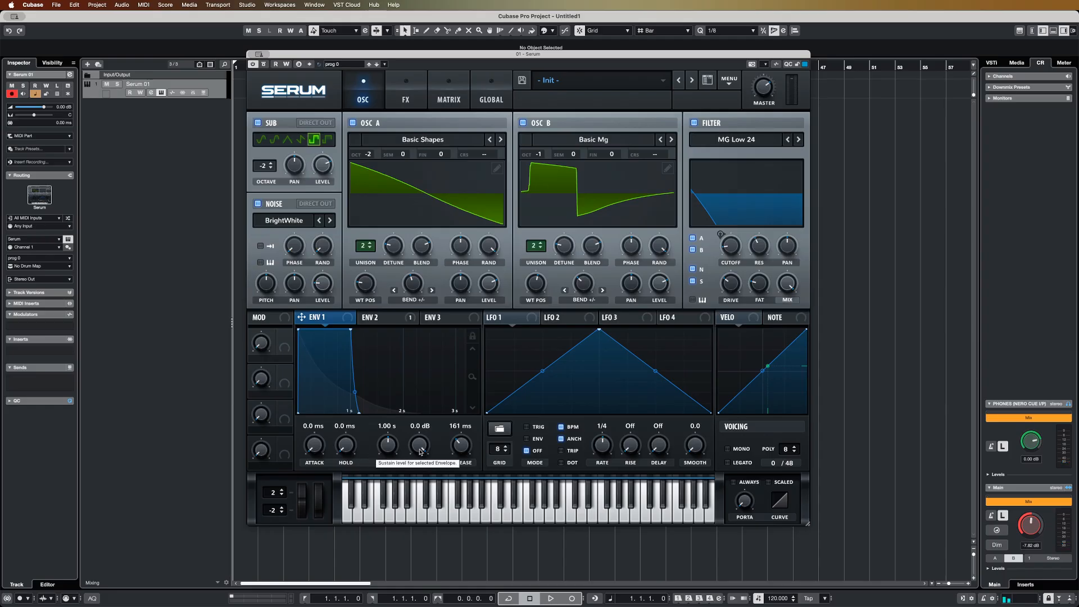
left_click_drag(421, 451, 419, 481)
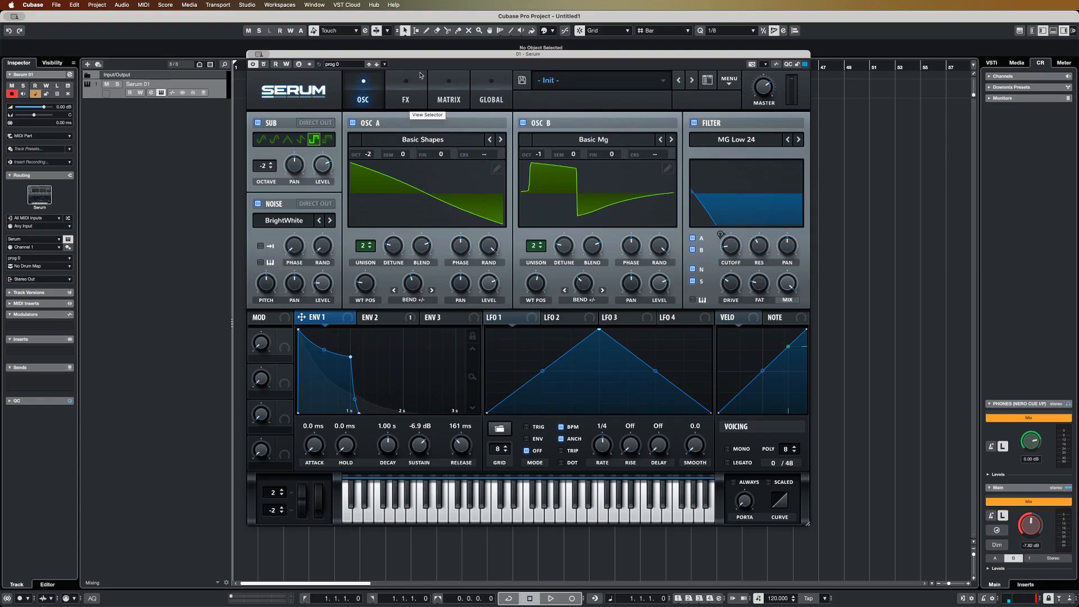
Set velocity as the auxiliary source for the Env 2 to filter cutoff modulation in the matrix
left_click_drag(425, 56, 513, 72)
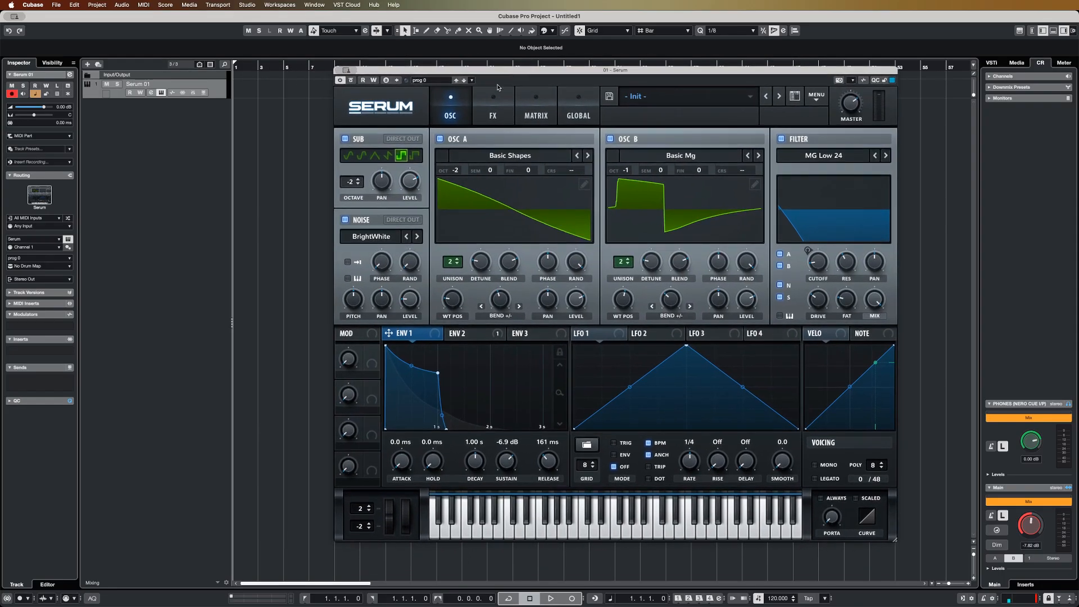
left_click(541, 118)
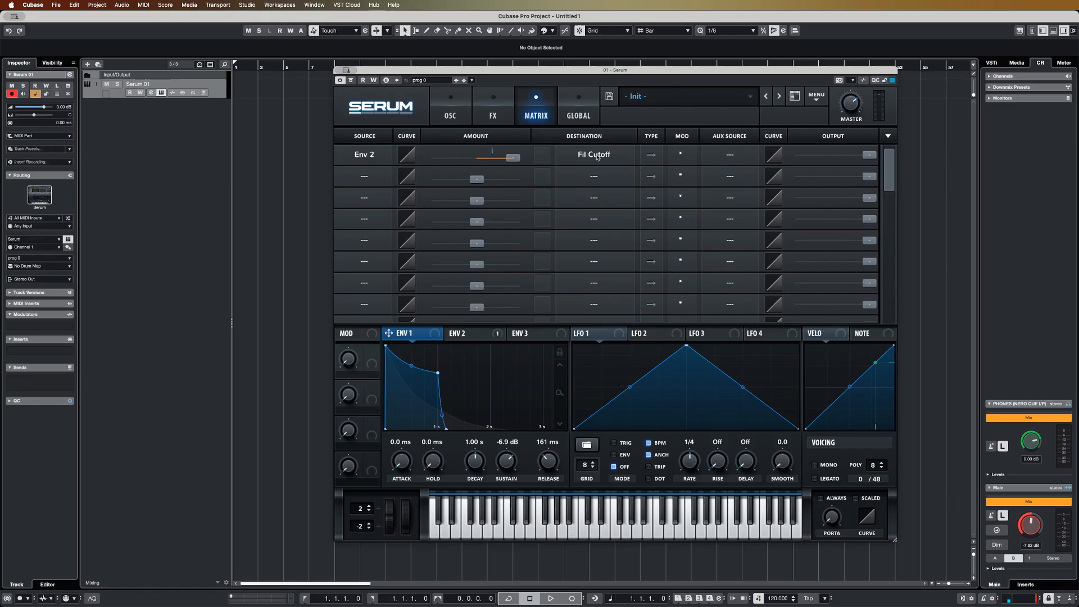
left_click(730, 155)
left_click(725, 281)
left_click(452, 116)
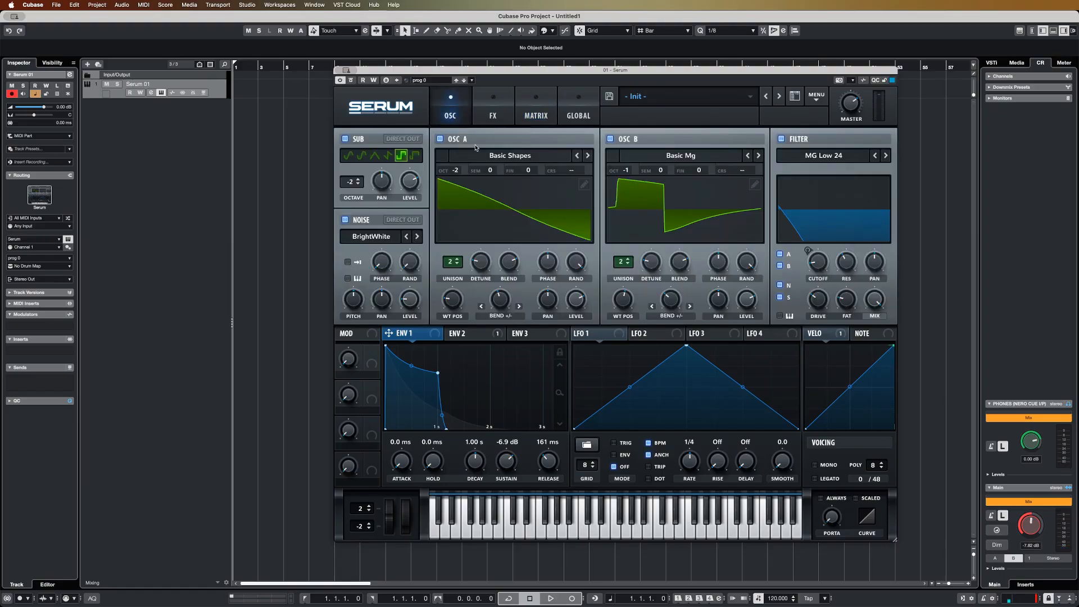
Enable the EQ effect and move it to the front of Serum's effects chain
left_click(488, 117)
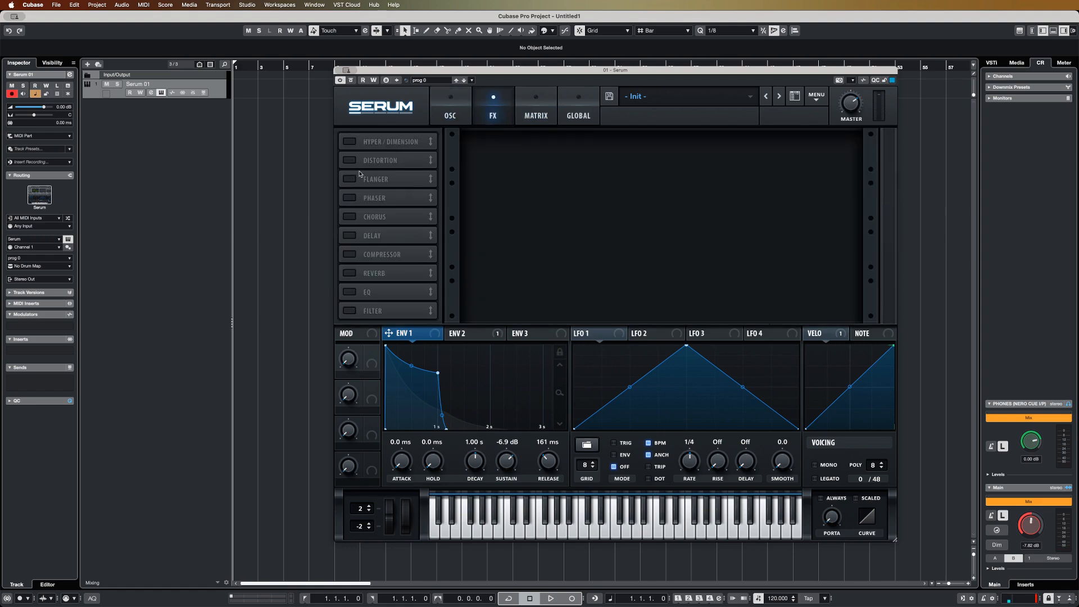
left_click(357, 292)
left_click_drag(381, 292, 422, 129)
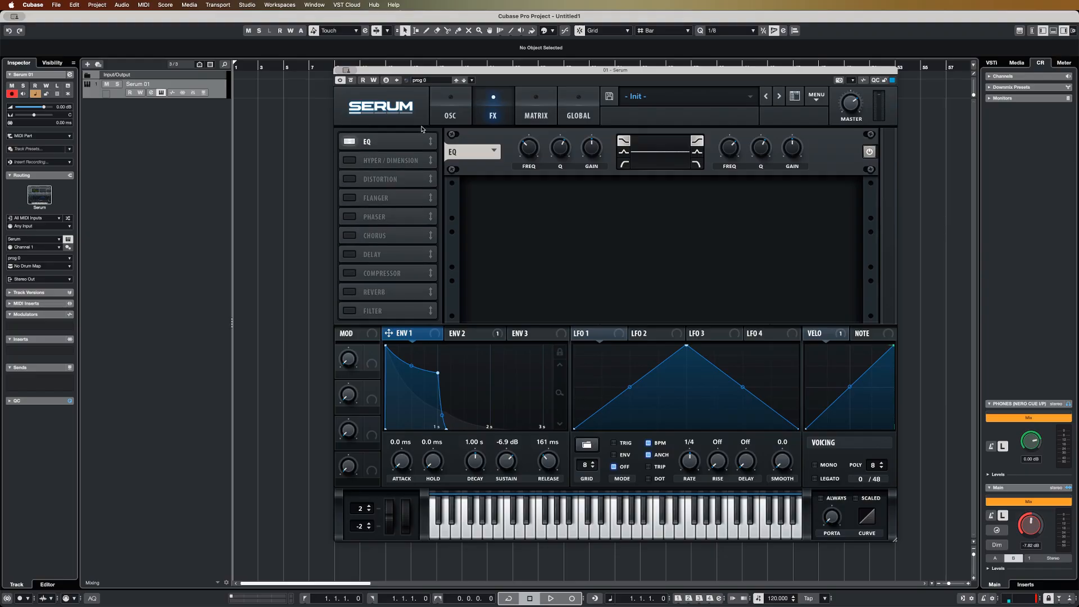
Adjust the gain and frequency of the EQ's low and high bands slightly, and compare the sound with the EQ bypassed
left_click_drag(595, 152, 595, 151)
left_click_drag(794, 154, 795, 150)
left_click(528, 151)
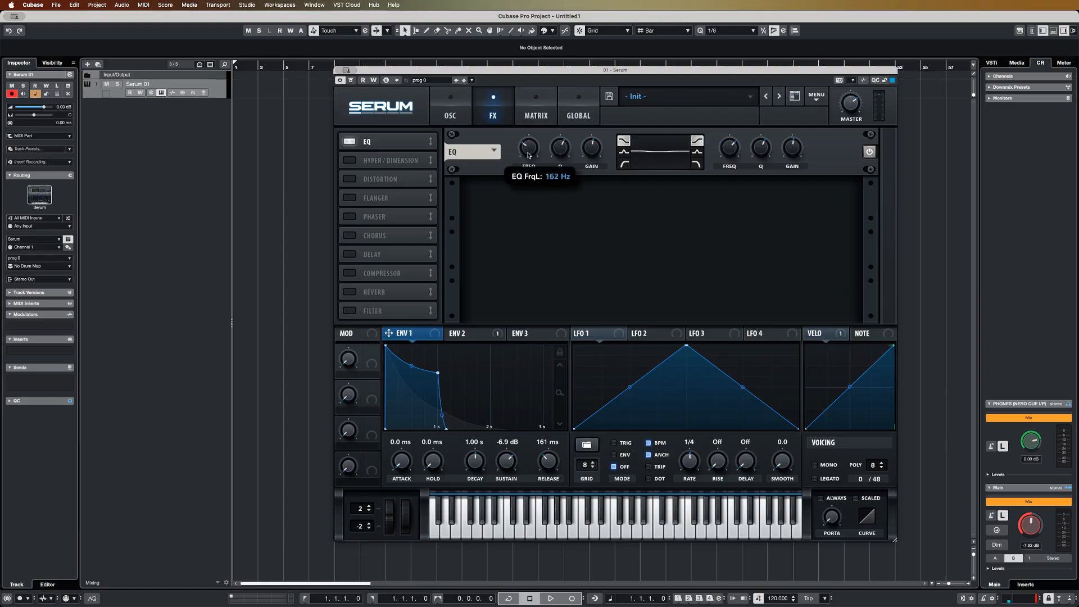
left_click(735, 154)
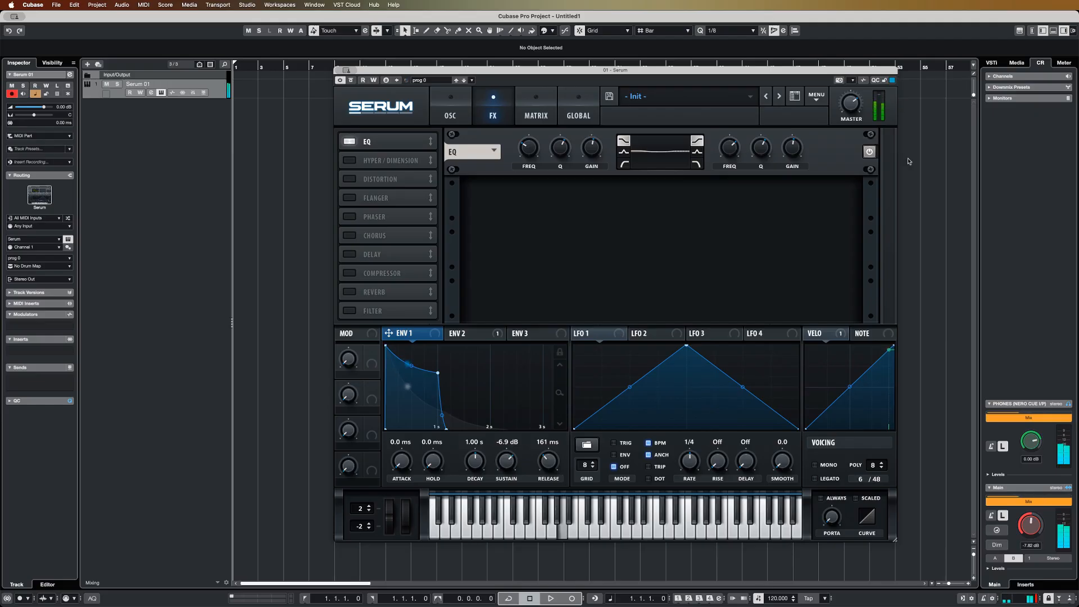
left_click(870, 153)
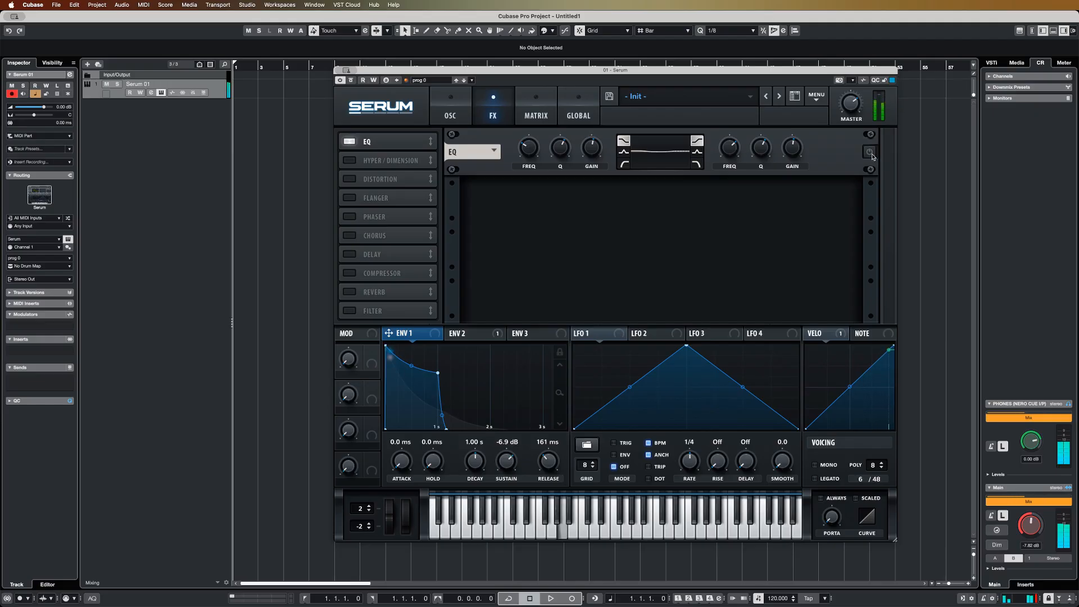
left_click(871, 154)
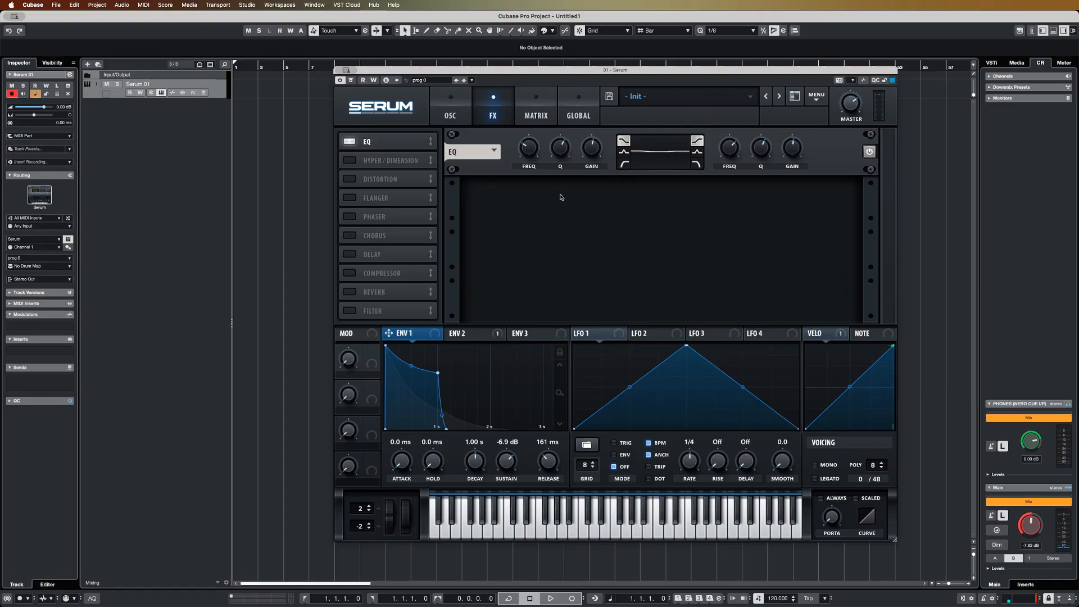
Enable the Chorus effect, lower its depth to about halfway, and compare the sound with the chorus bypassed
left_click(350, 235)
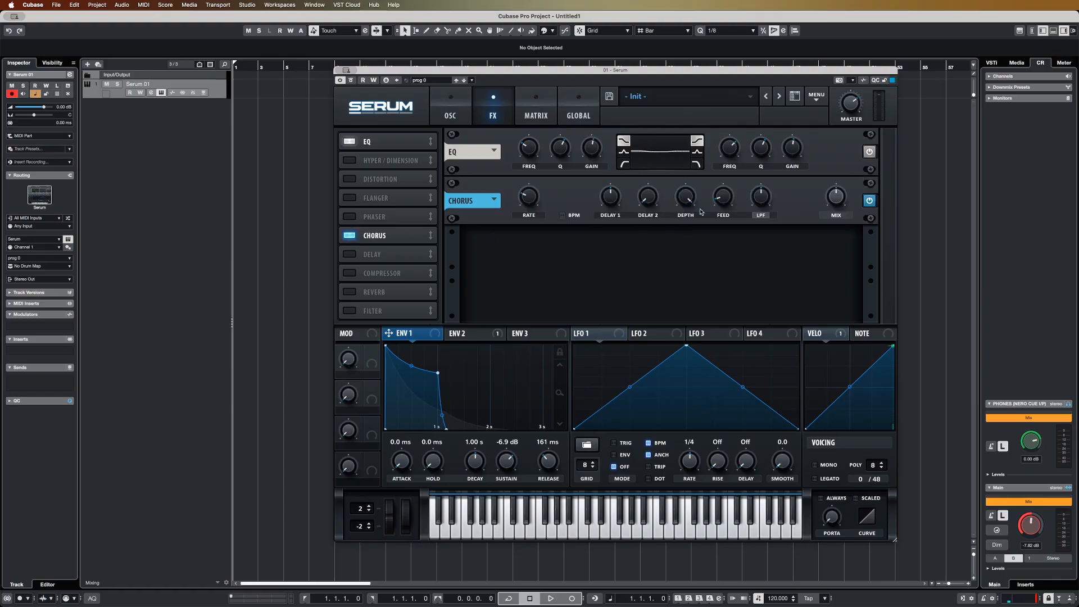
left_click_drag(687, 201, 686, 254)
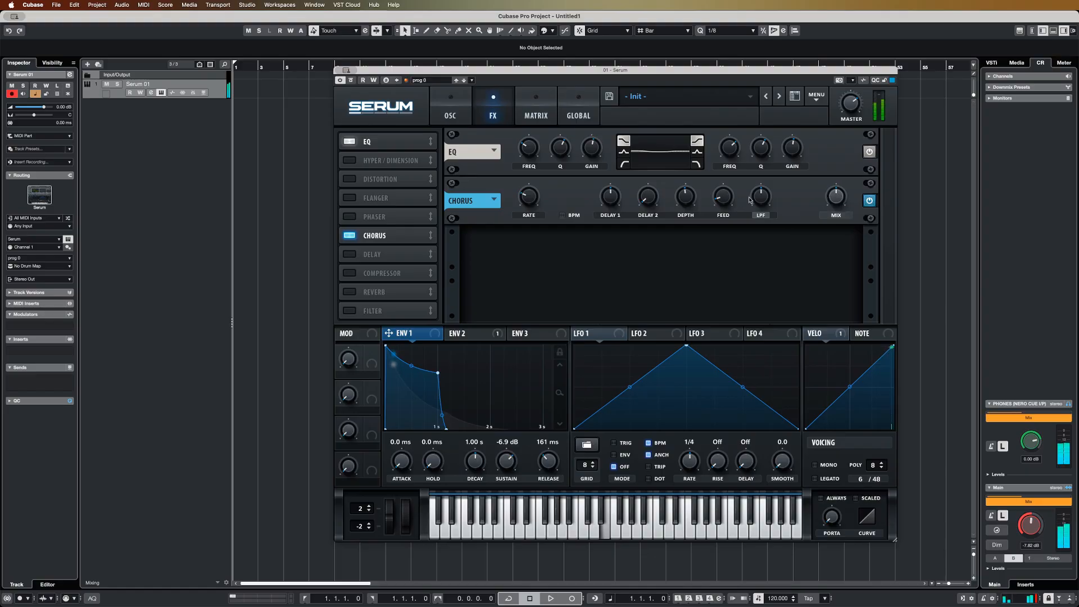
left_click(870, 202)
left_click(870, 203)
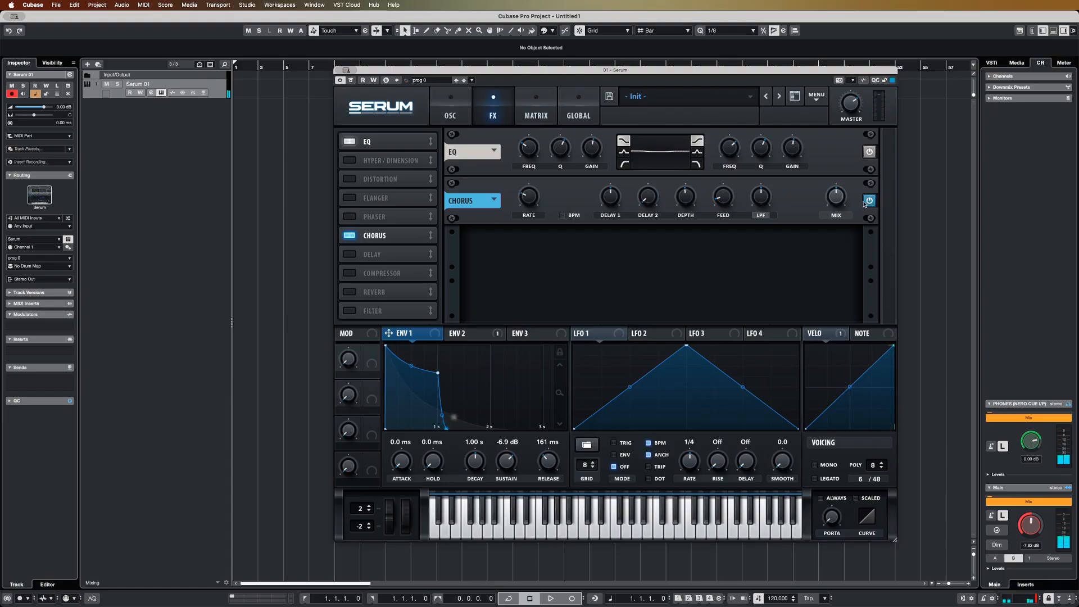
Draw a MIDI part on the Serum 01 track, starting at bar 1
left_click(258, 94)
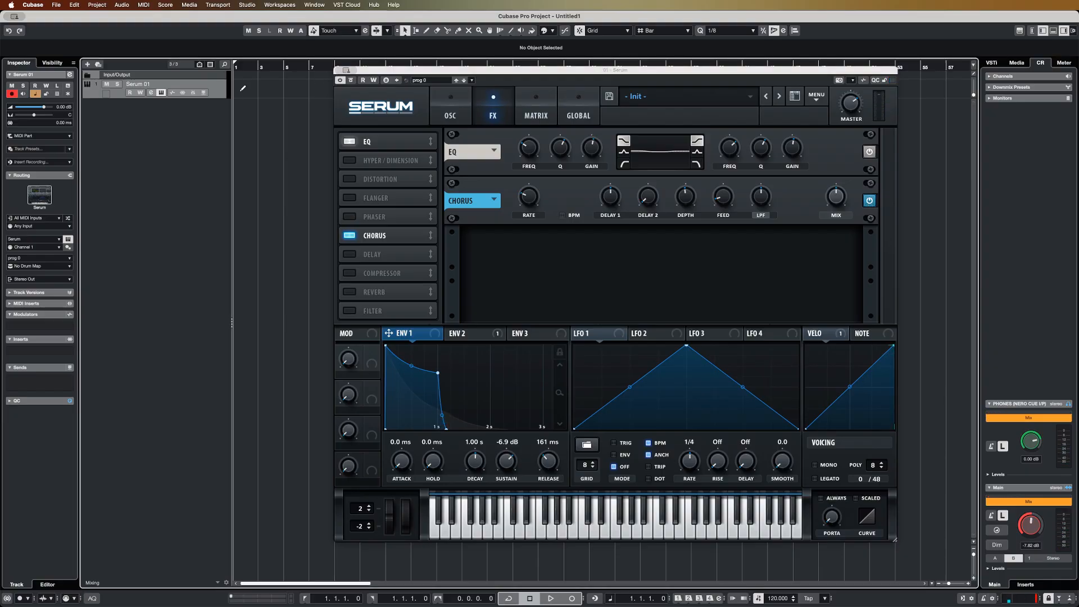
left_click_drag(243, 91, 254, 90)
key("Return")
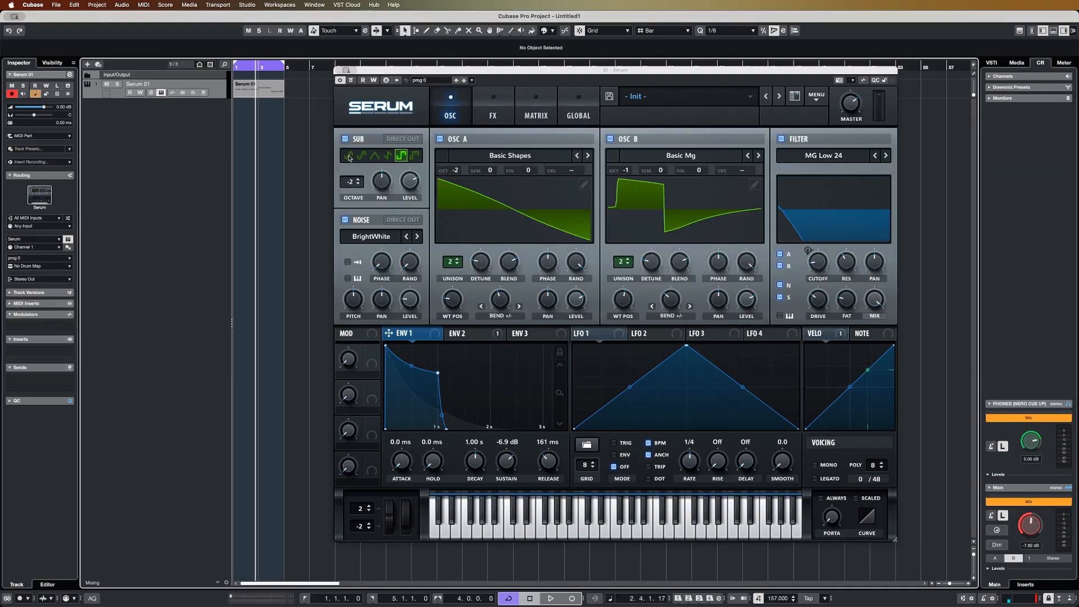
Inspect the Serum 01 part's notes and velocities in the Key Editor and play the loop from its start
left_click(244, 67)
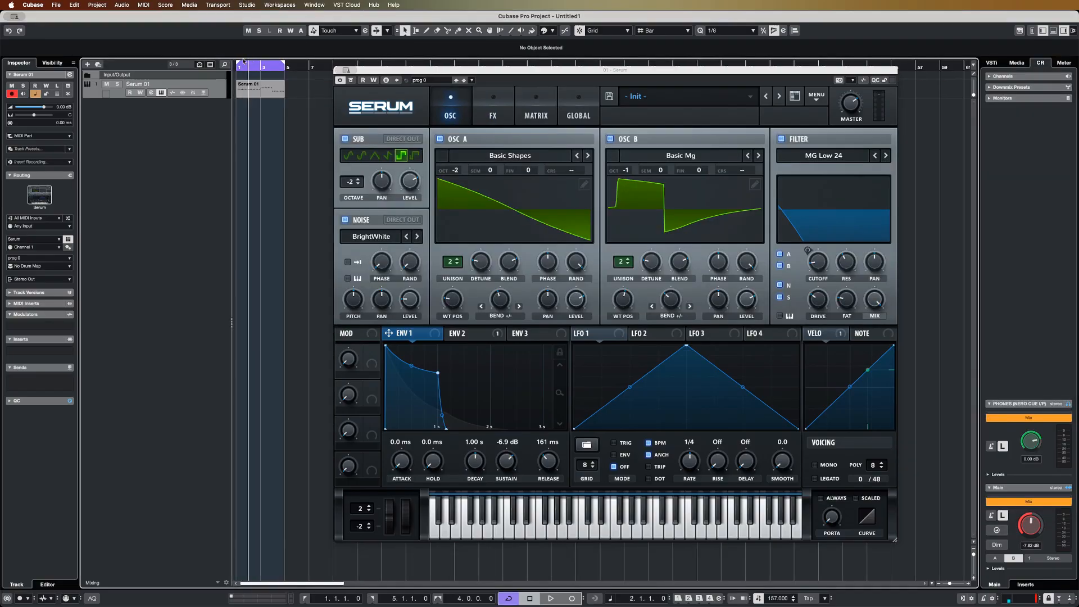
double_click(251, 90)
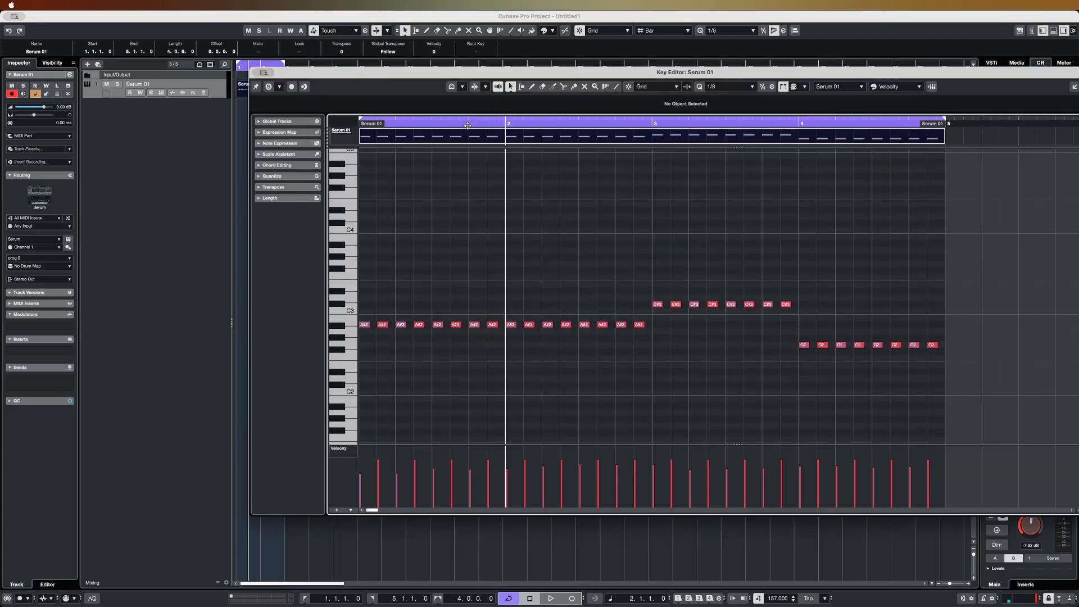
left_click_drag(462, 124, 345, 128)
key("space")
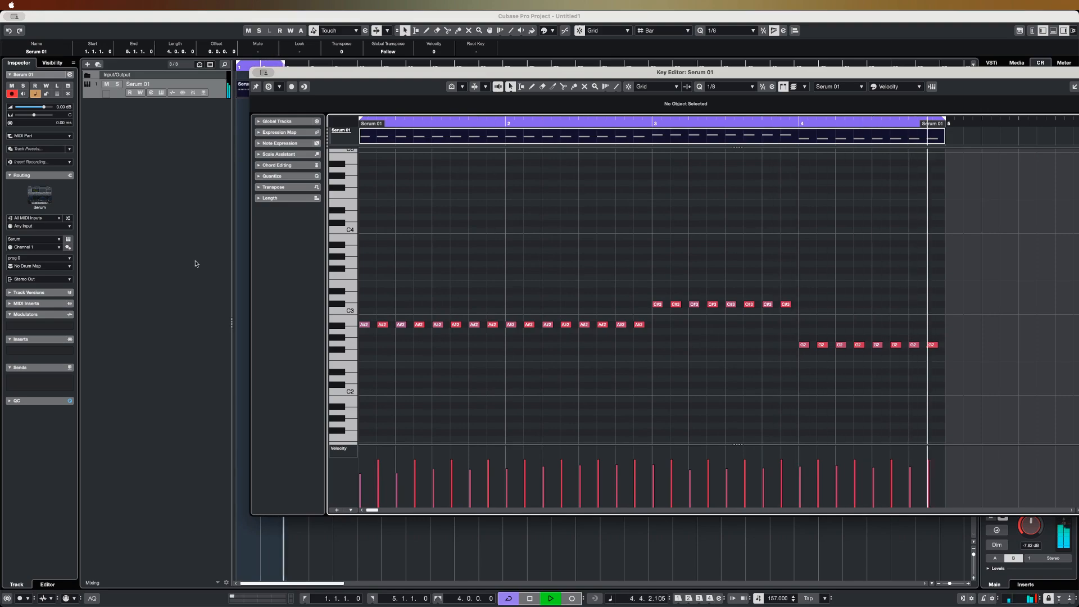
left_click(159, 264)
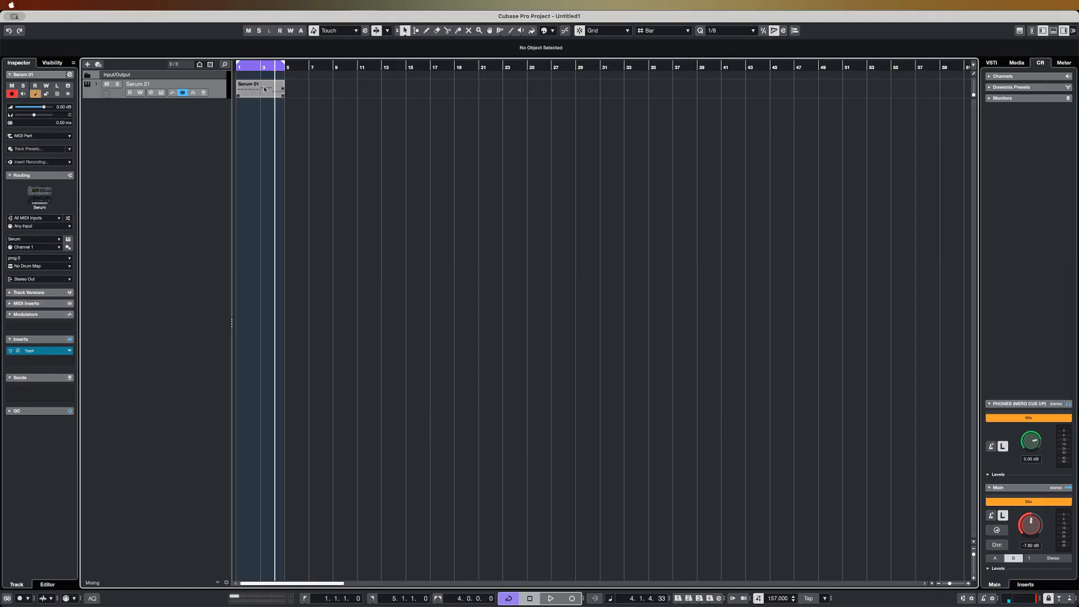
Open the Trash insert on the Serum 01 track and audition its Fat Bass Guitar preset from the start of the loop
left_click_drag(260, 67, 152, 62)
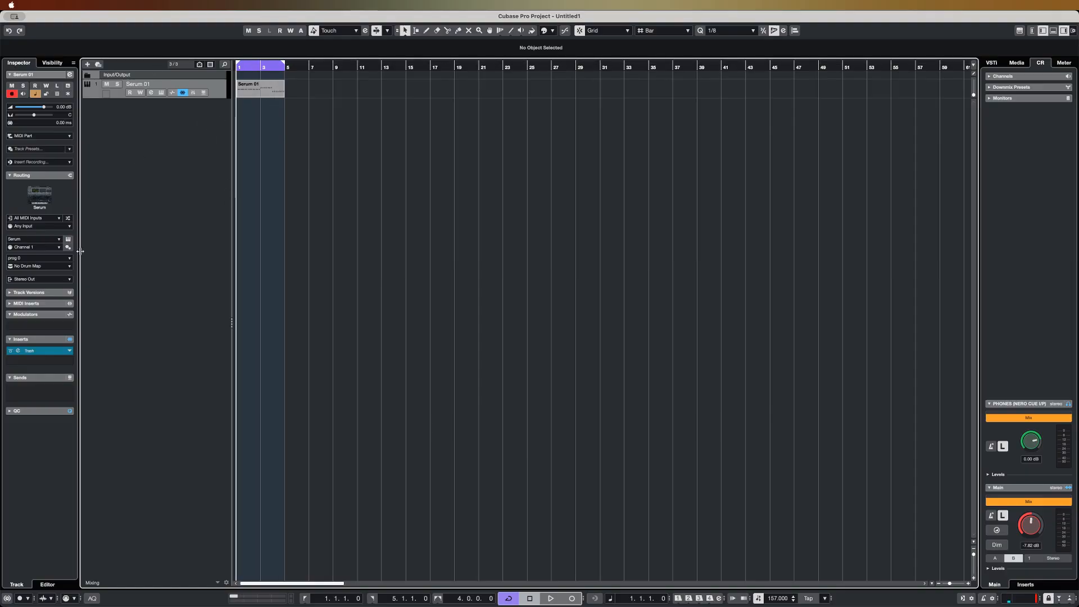
left_click(48, 351)
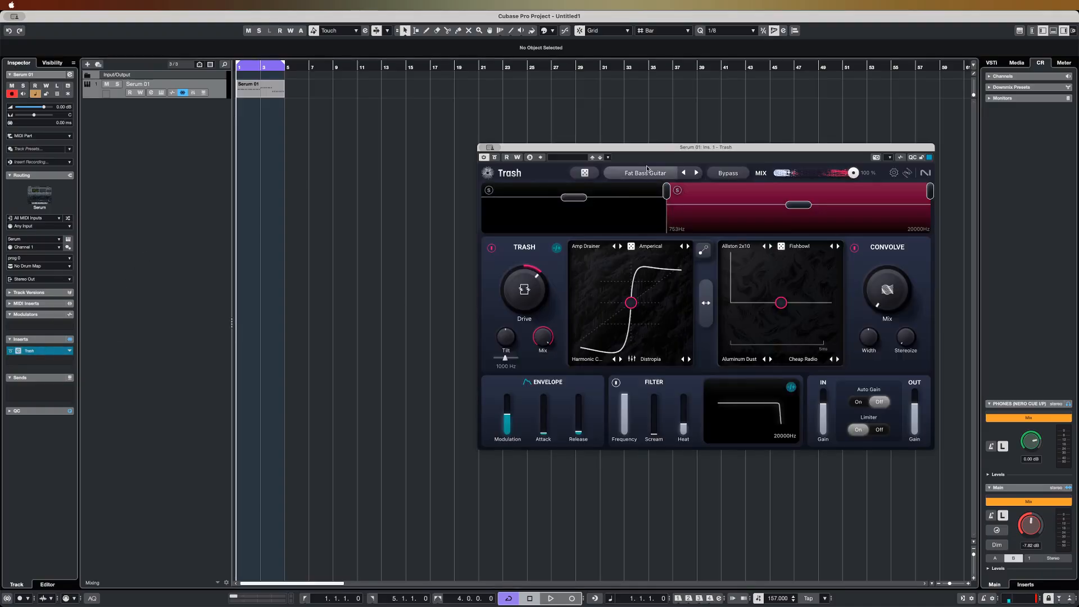
left_click_drag(665, 149, 586, 187)
key("space")
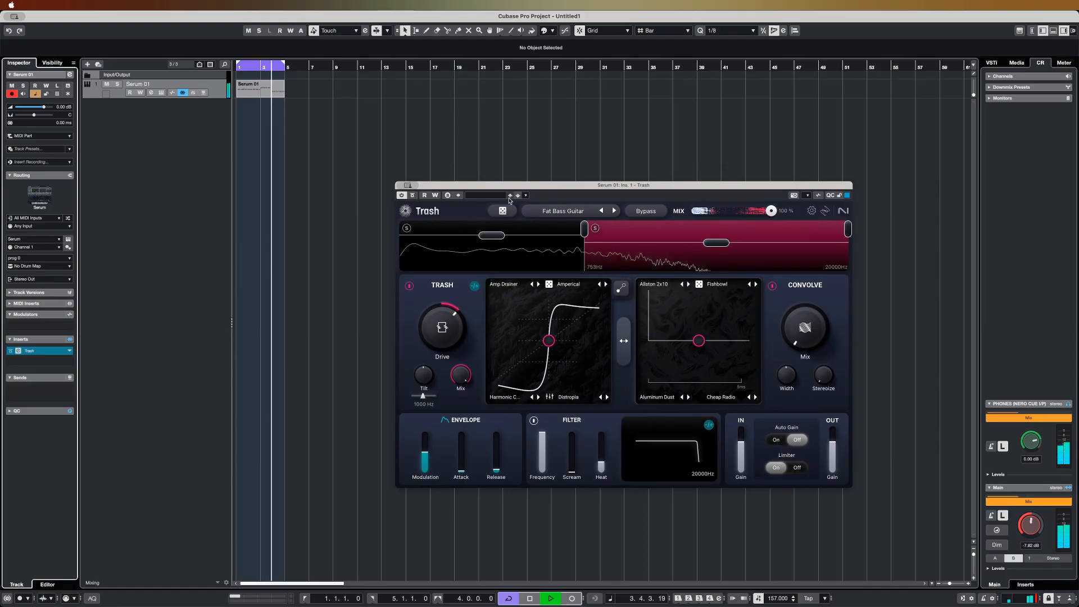
key("space")
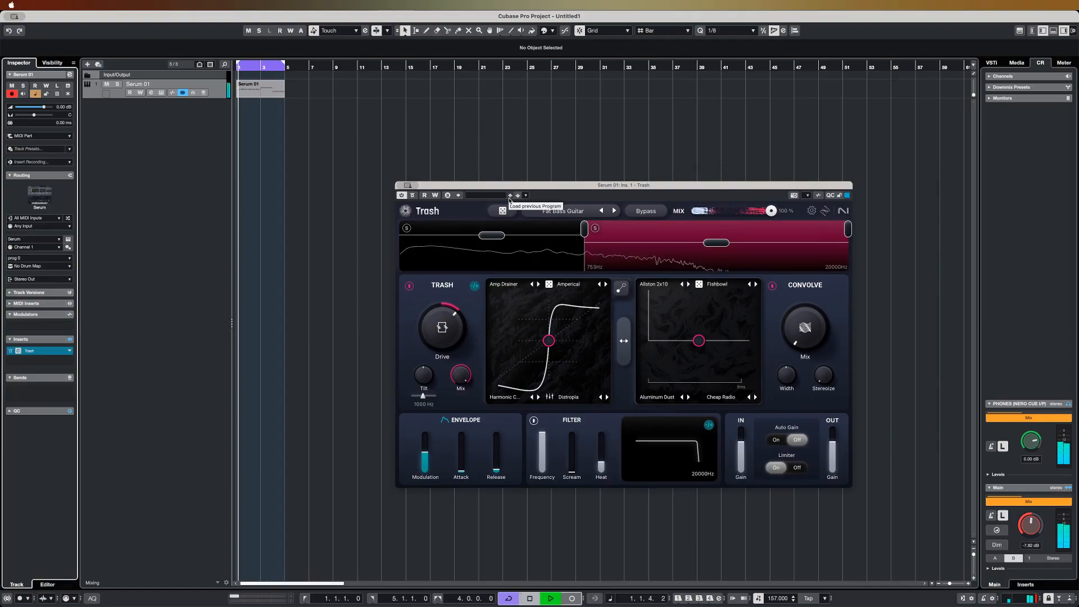